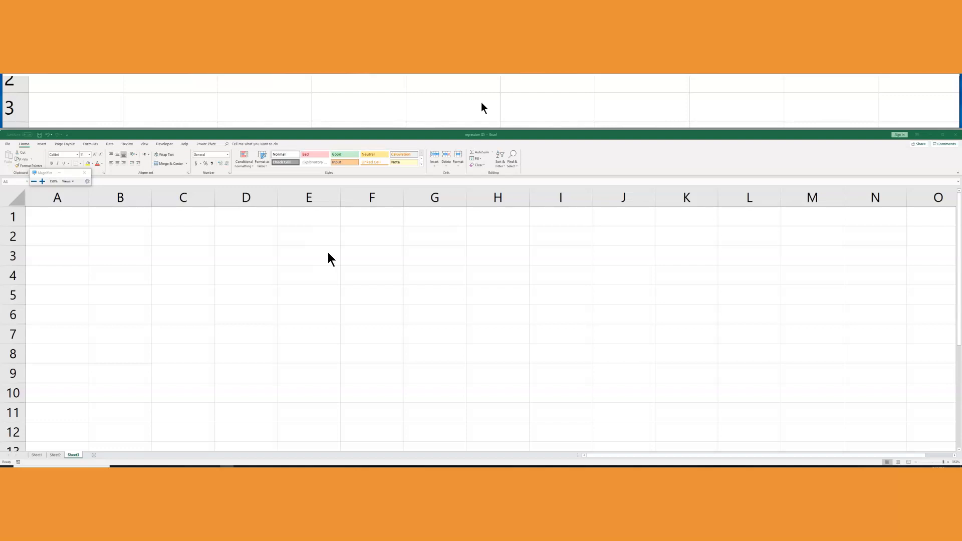
# Enter the heading Name in D3 and three first names below it in D4:D6
pyautogui.click(256, 250)
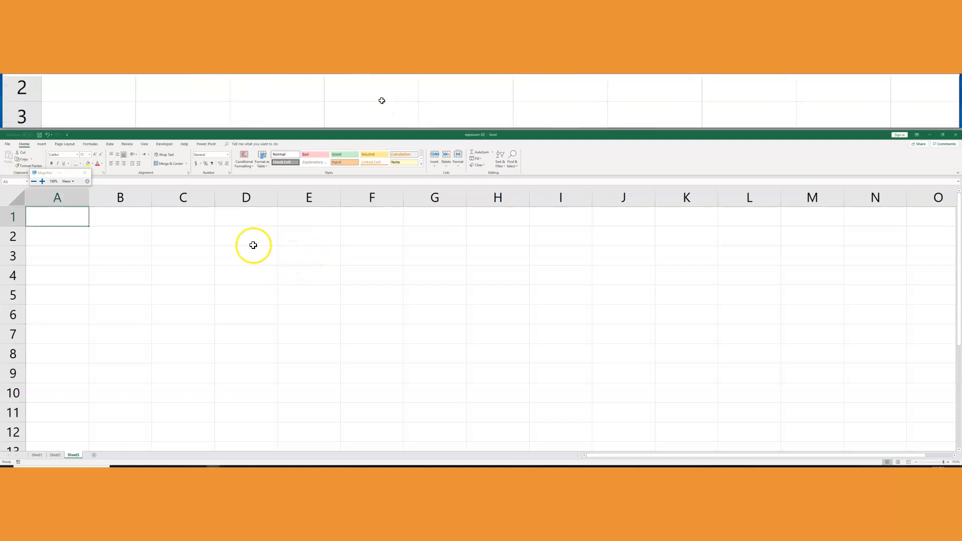
pyautogui.click(250, 237)
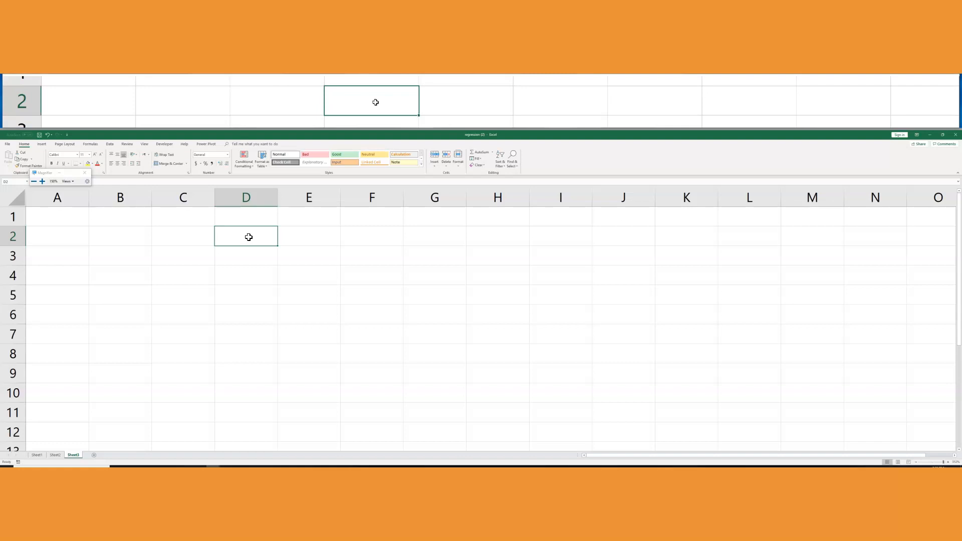
pyautogui.press('Return')
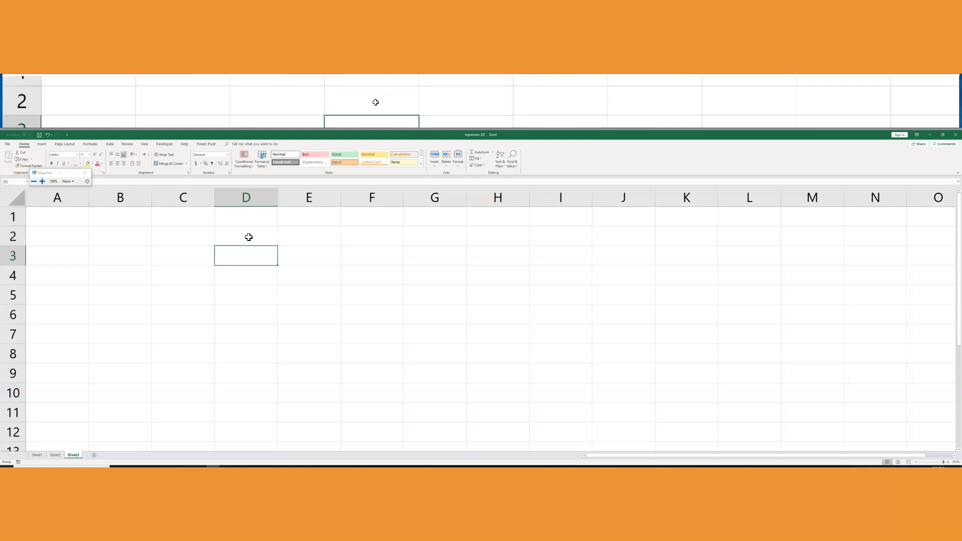
pyautogui.write('Name')
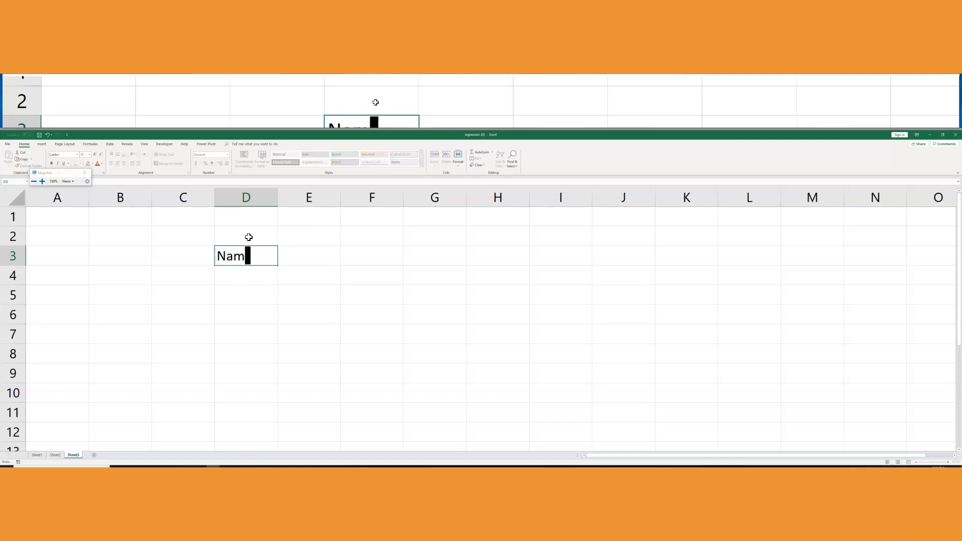
pyautogui.press('Return')
pyautogui.write('James')
pyautogui.press('Return')
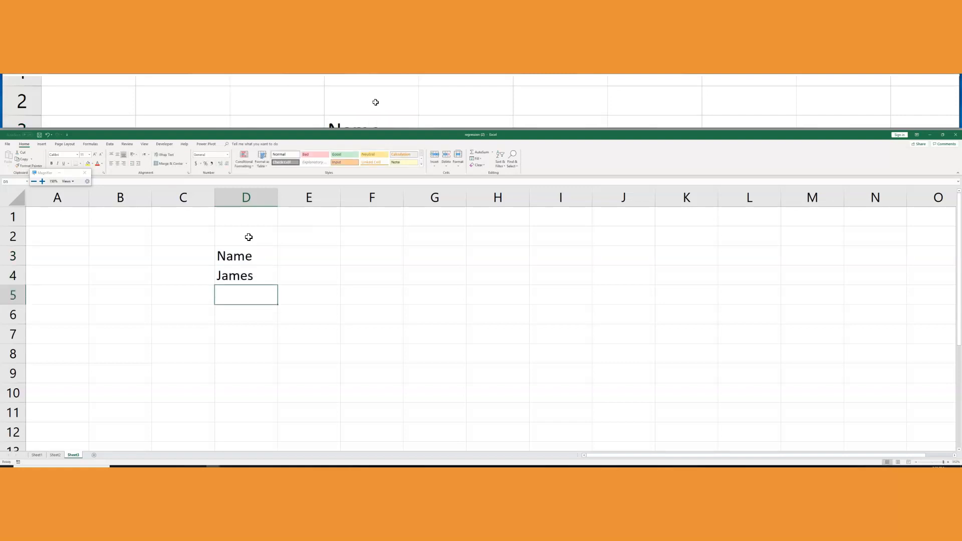
pyautogui.write('Mary')
pyautogui.press('Return')
pyautogui.write('Suzy')
# Enter April as a heading in E3 and extend the month series across to June in G3
pyautogui.press('Up')
pyautogui.press('Up')
pyautogui.press('Up')
pyautogui.press('Right')
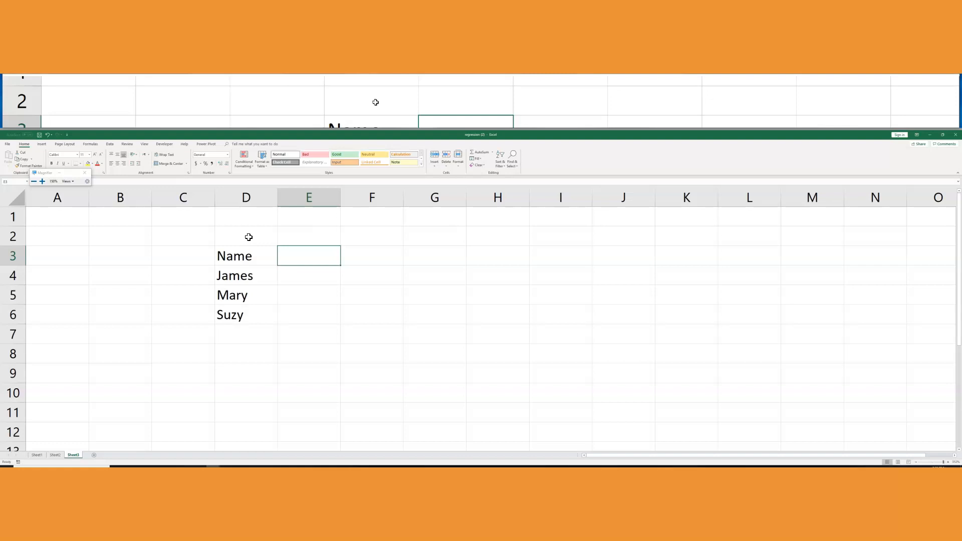
pyautogui.write('April')
pyautogui.press('Tab')
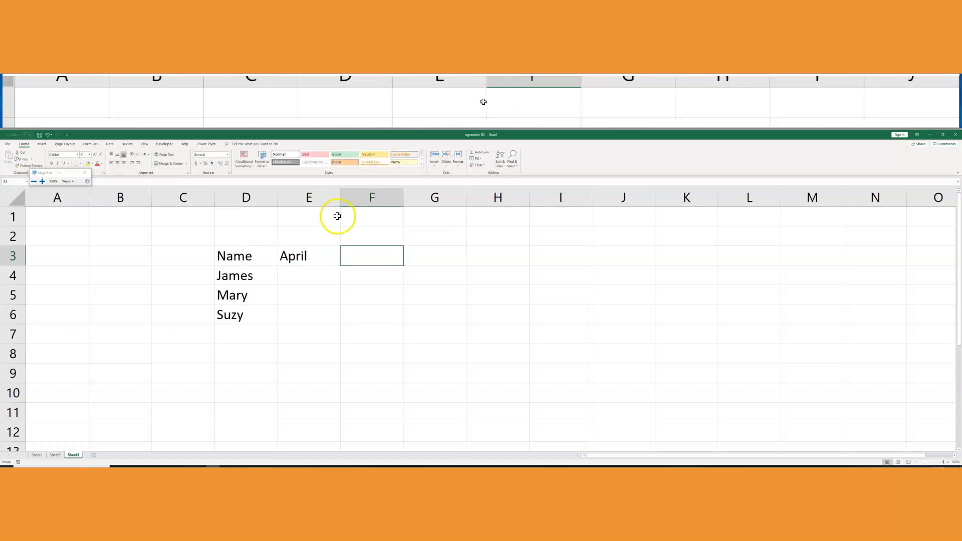
pyautogui.click(324, 258)
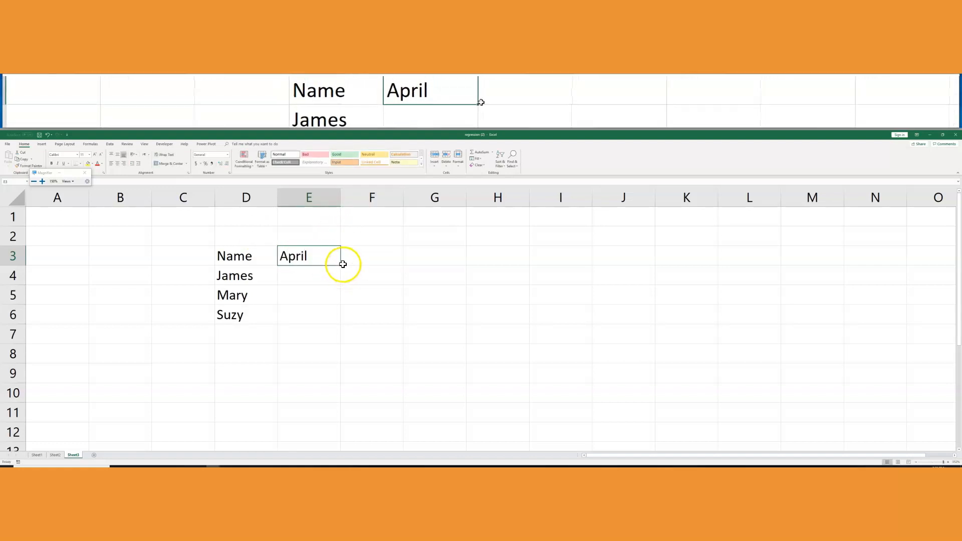
pyautogui.moveTo(341, 264); pyautogui.dragTo(443, 260)
# Enter =RANDBETWEEN(500,1000) in E4 to generate a random April figure
pyautogui.click(290, 274)
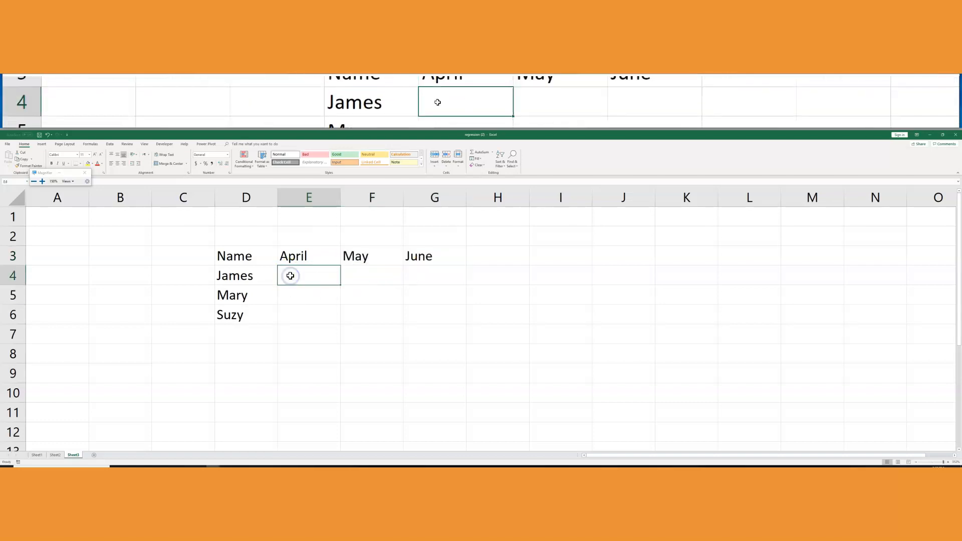
pyautogui.write('=rand')
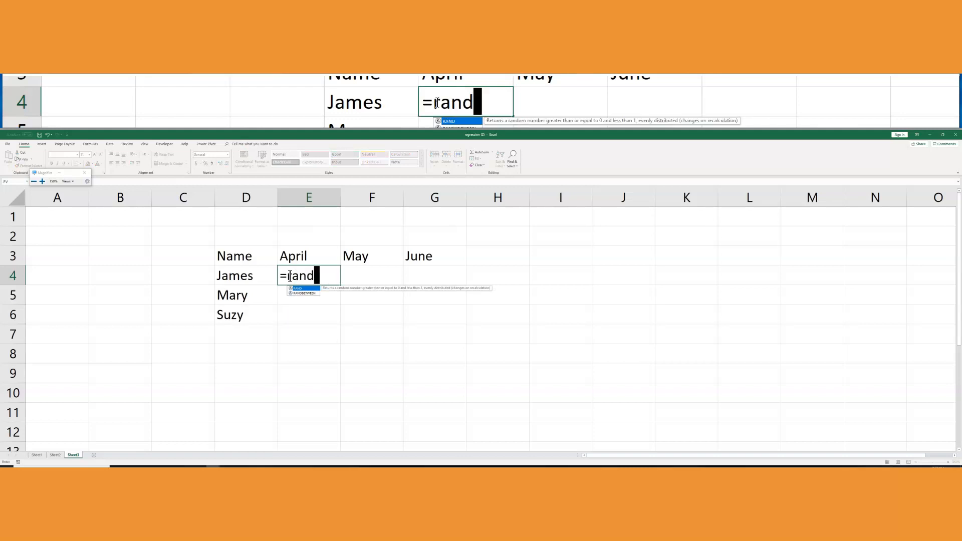
pyautogui.press('Down')
pyautogui.press('Tab')
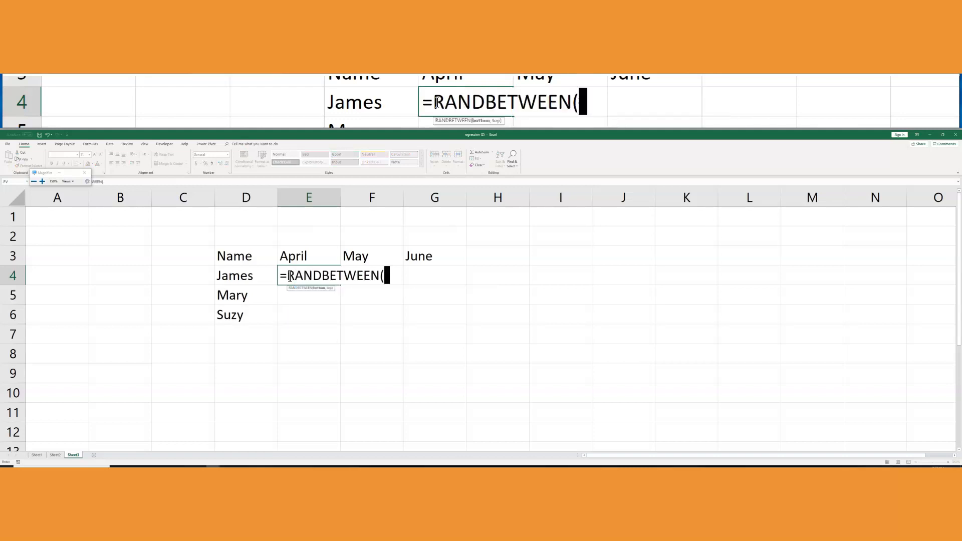
pyautogui.write('500,1000)')
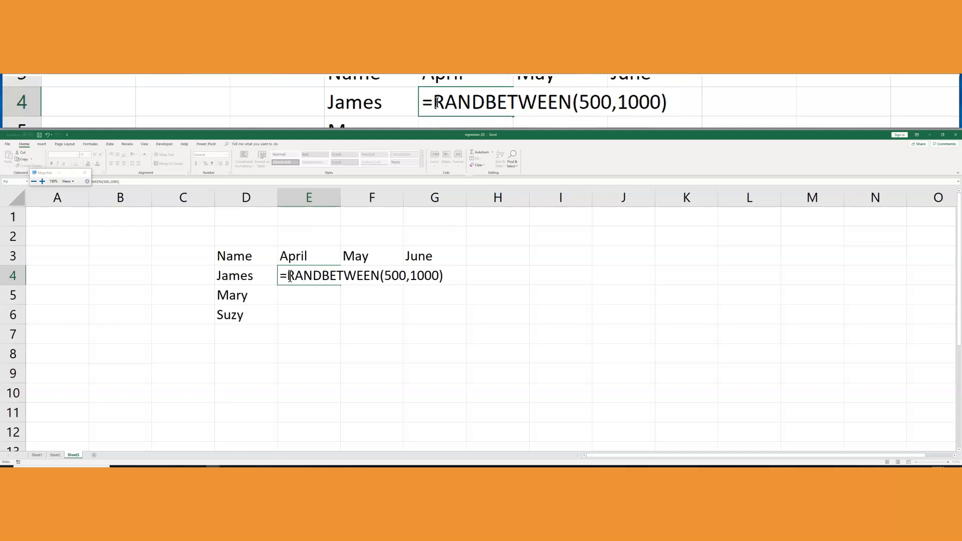
pyautogui.press('Return')
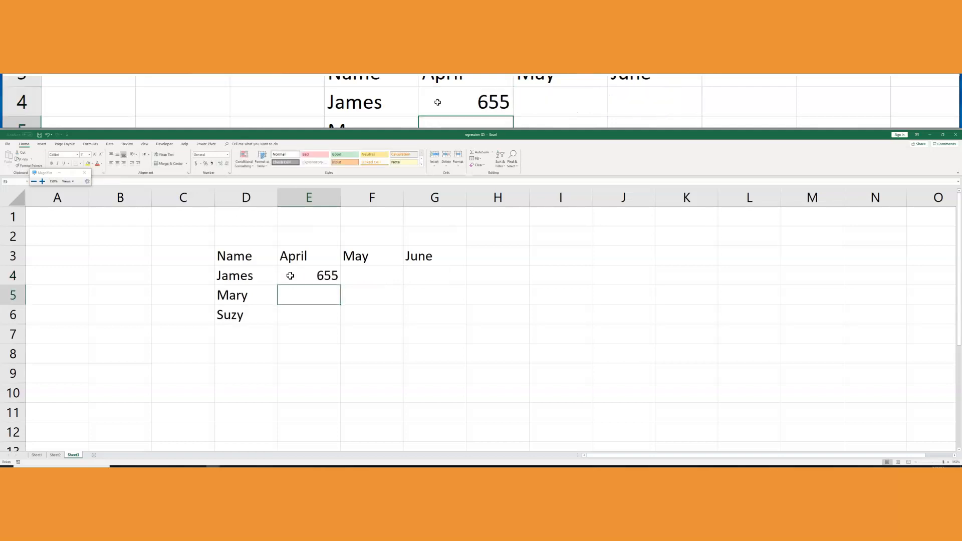
# Fill the random-number formula from E4 across the whole range E4:G6
pyautogui.click(316, 276)
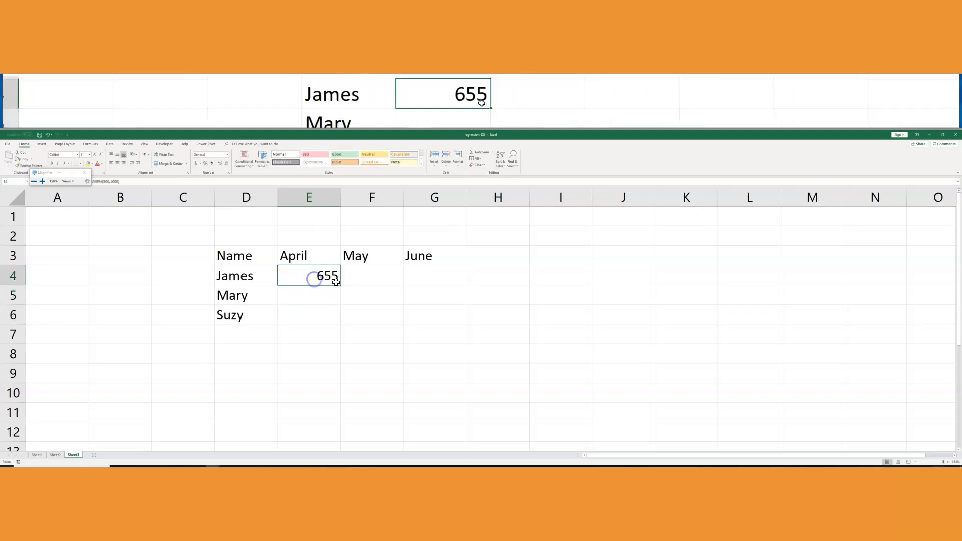
pyautogui.moveTo(343, 286); pyautogui.dragTo(460, 317)
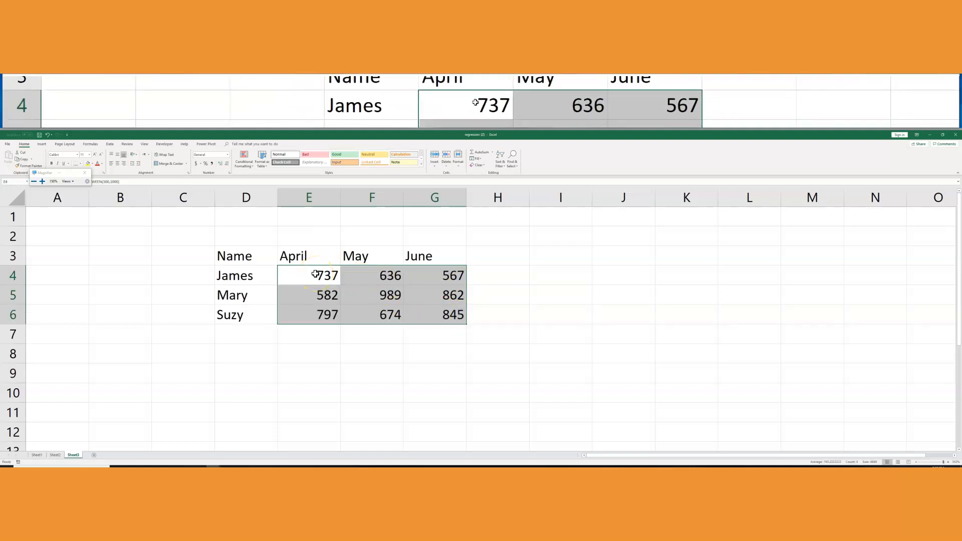
pyautogui.click(315, 275)
pyautogui.moveTo(341, 285); pyautogui.dragTo(457, 289)
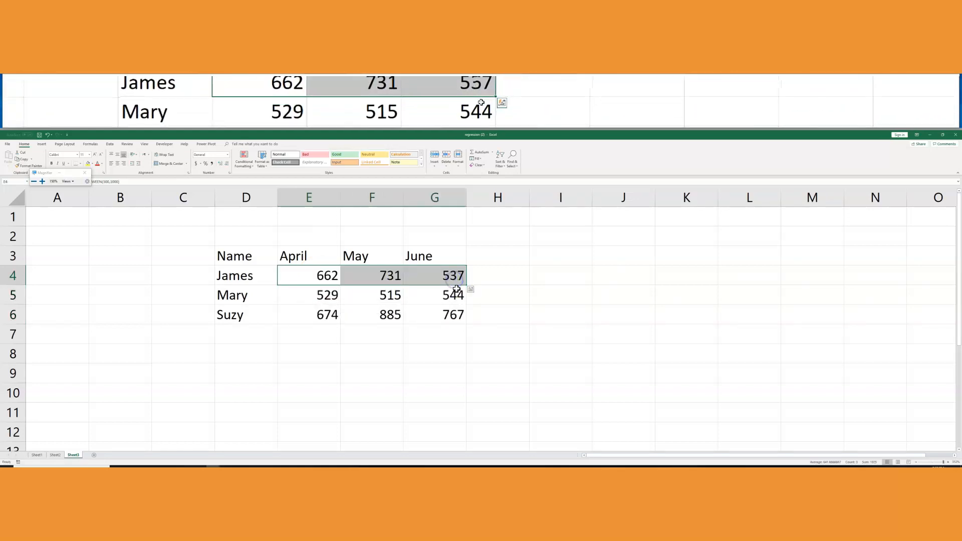
# Replace the random-number formulas in E4:G6 with their values by copying the range and pasting values only
pyautogui.moveTo(328, 276); pyautogui.dragTo(435, 311)
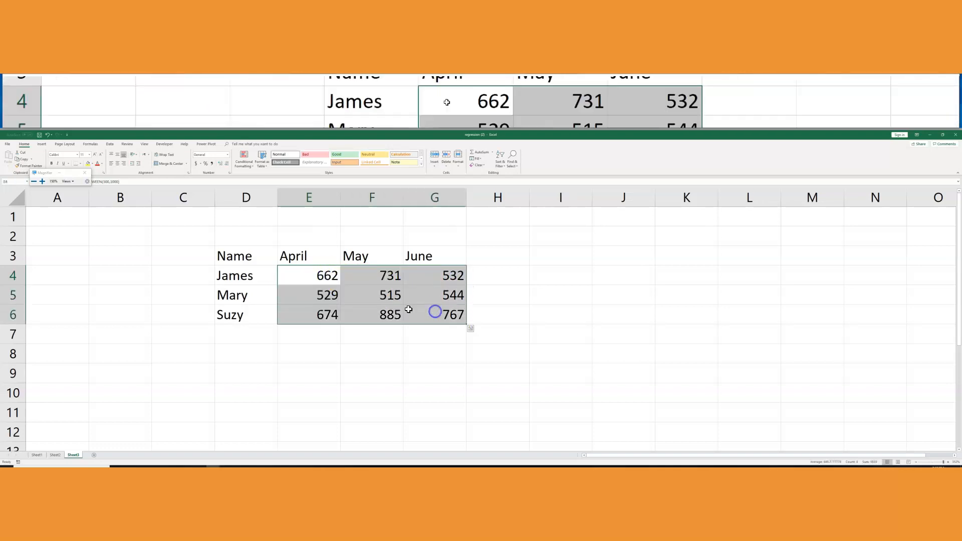
pyautogui.click(22, 159)
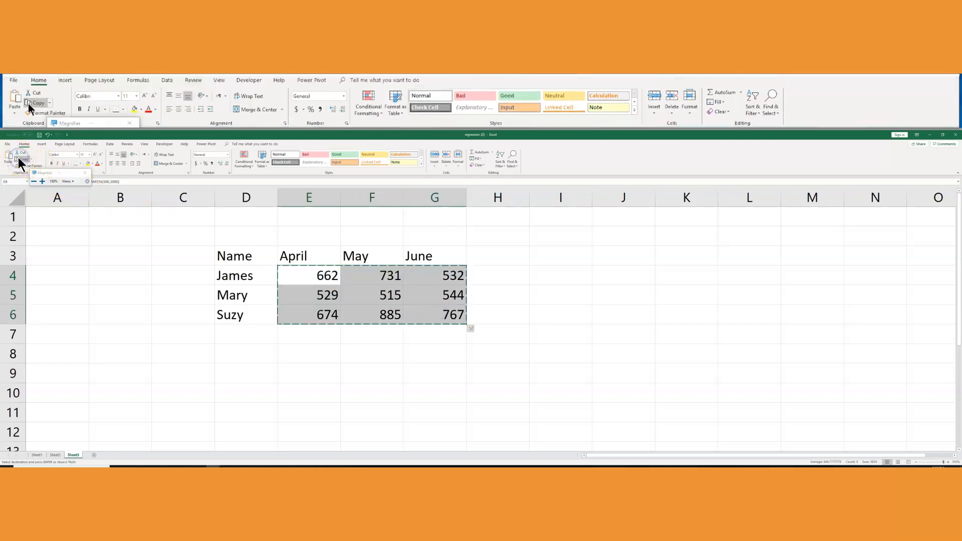
pyautogui.click(8, 165)
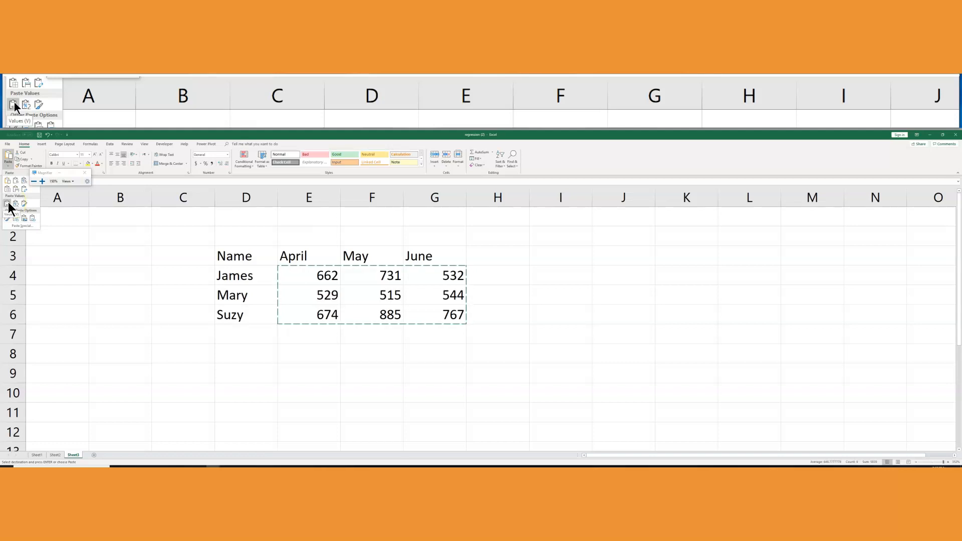
pyautogui.click(8, 204)
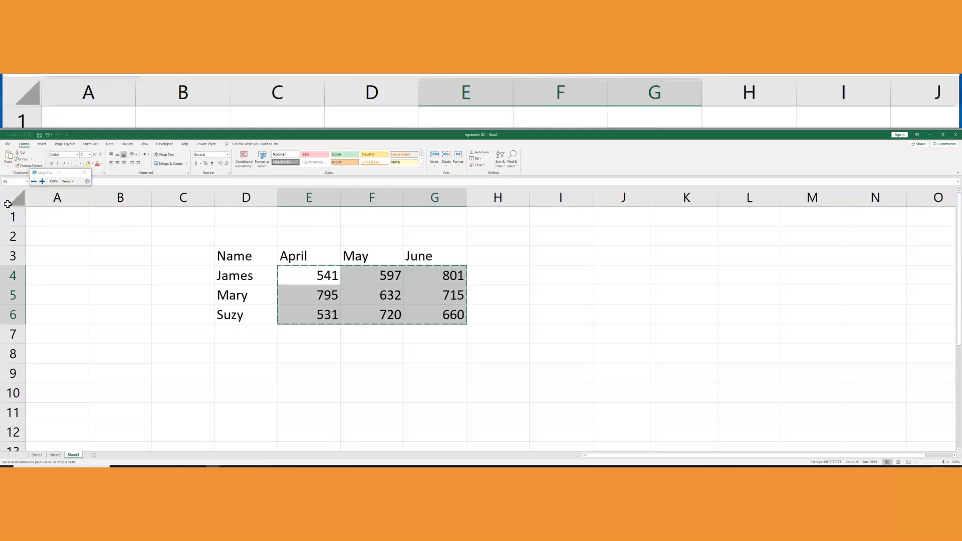
pyautogui.press('Escape')
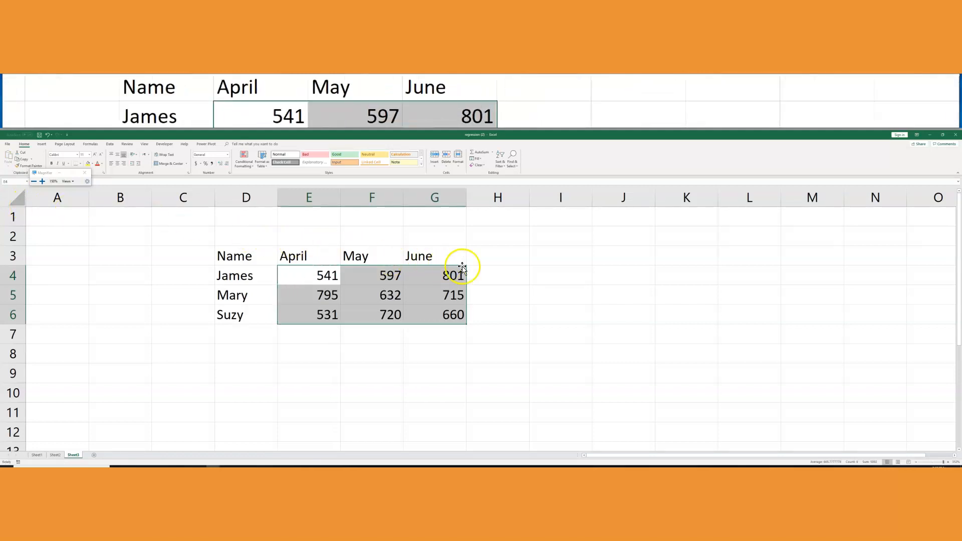
# Add the heading Total in H3, beside June
pyautogui.click(492, 260)
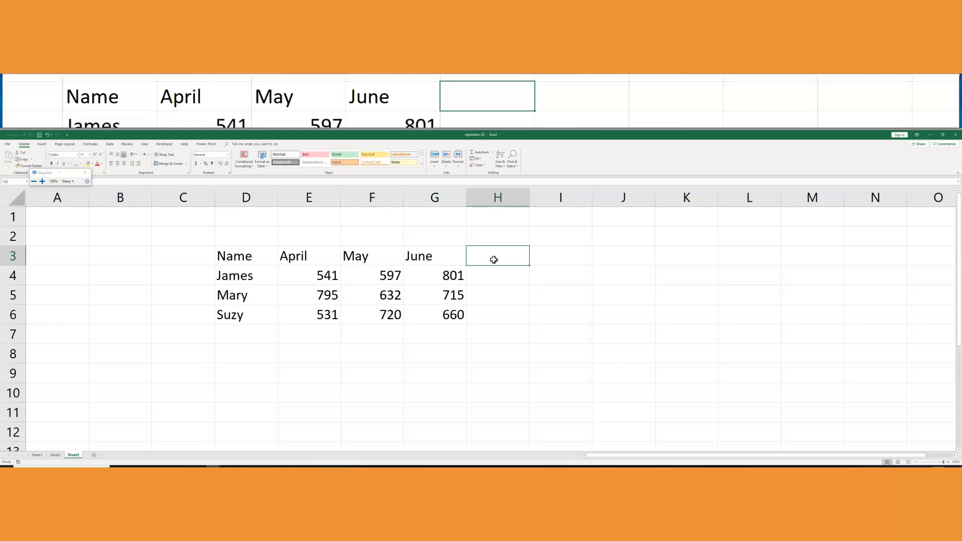
pyautogui.write('Tot')
pyautogui.press('BackSpace')
pyautogui.write('otal')
pyautogui.press('Return')
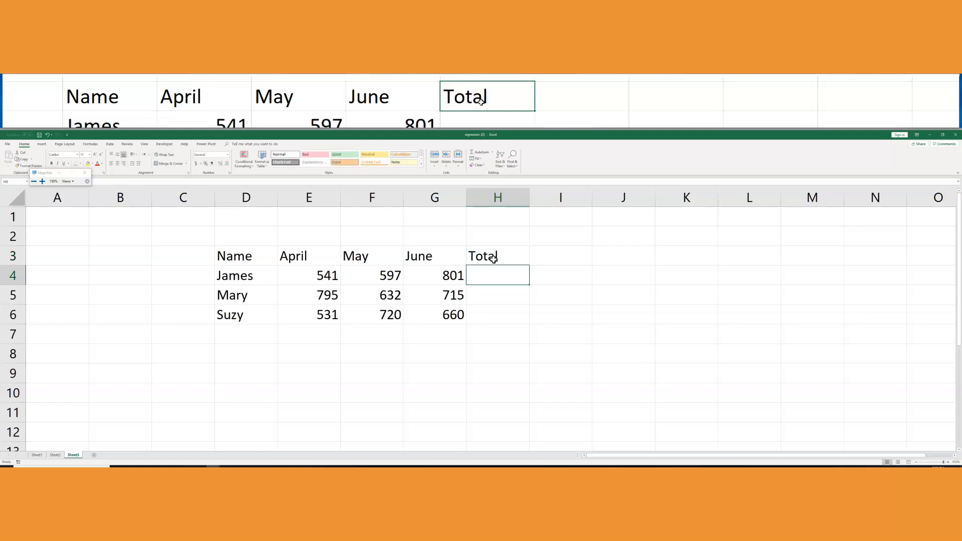
pyautogui.write('=')
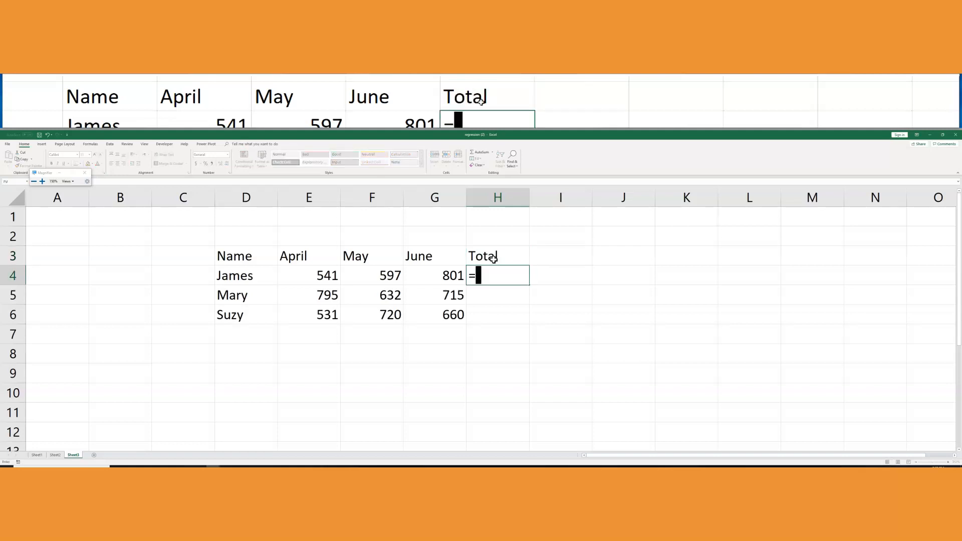
pyautogui.click(327, 278)
pyautogui.write('+')
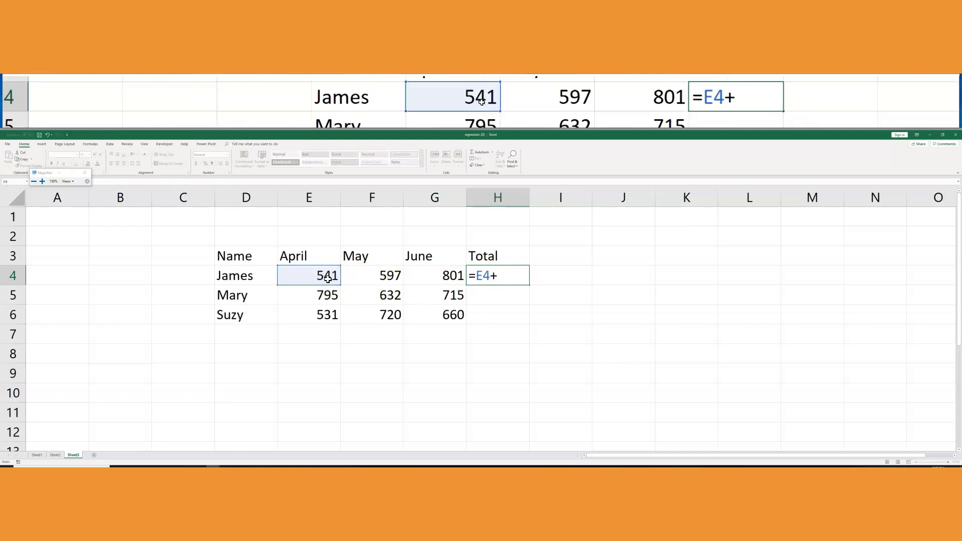
pyautogui.click(360, 273)
pyautogui.write('+')
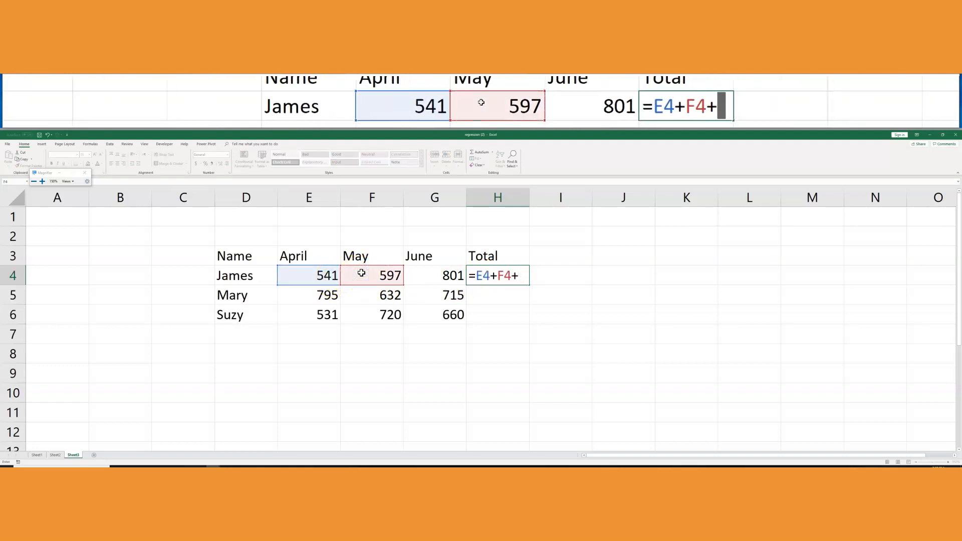
pyautogui.click(433, 277)
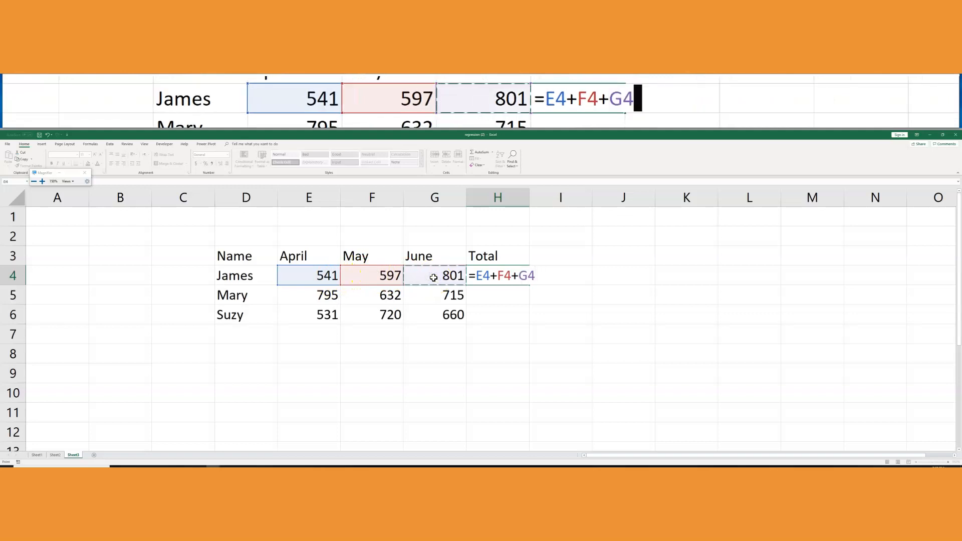
pyautogui.press('BackSpace')
pyautogui.press('BackSpace')
pyautogui.press('BackSpace')
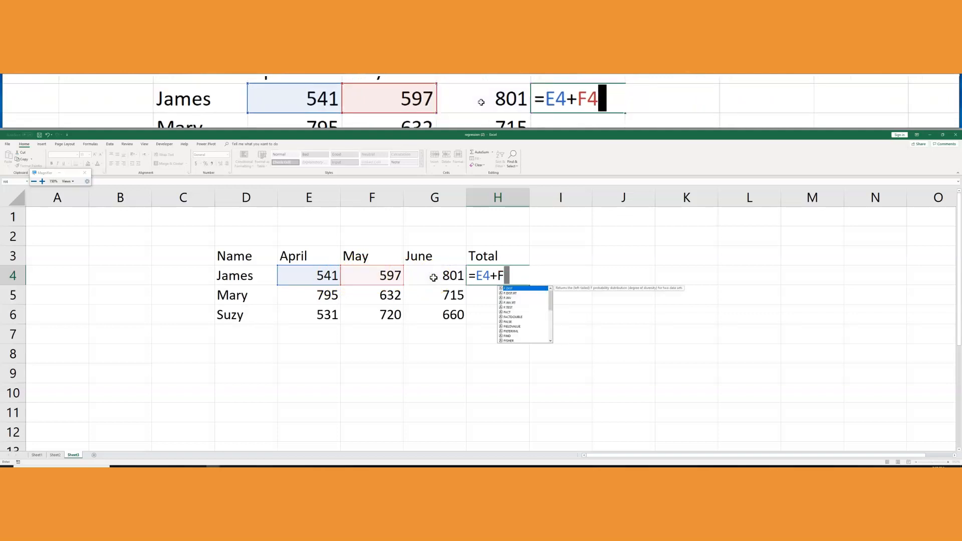
pyautogui.press('BackSpace')
pyautogui.press('BackSpace')
pyautogui.press('BackSpace')
pyautogui.press('BackSpace')
pyautogui.press('BackSpace')
# Complete the first row's total in H4 as =SUM(E4:G4)
pyautogui.write('sum(')
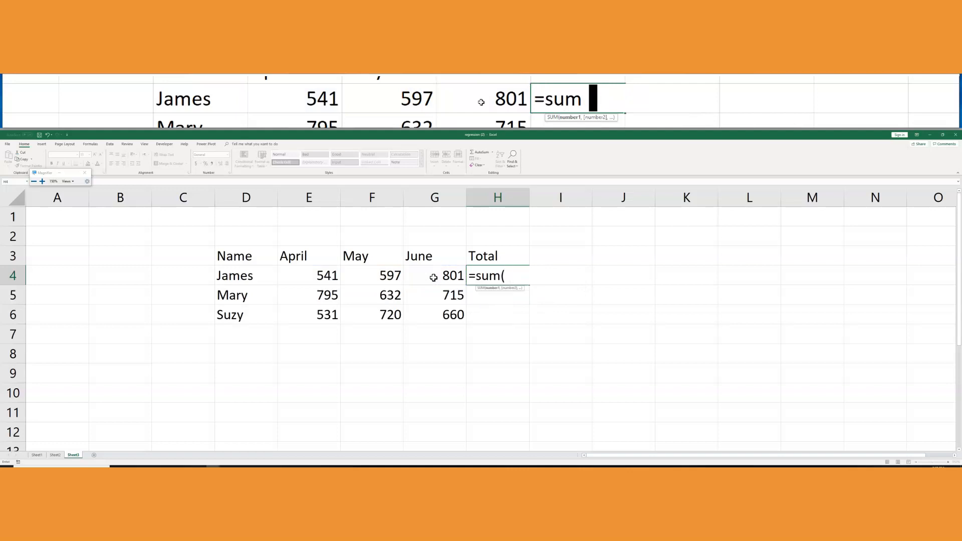
pyautogui.moveTo(303, 277); pyautogui.dragTo(429, 279)
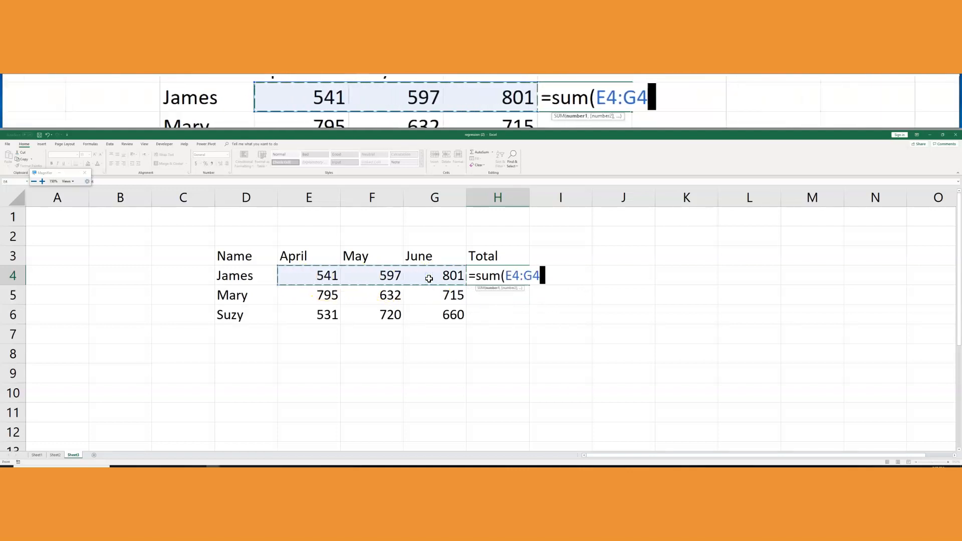
pyautogui.write(')')
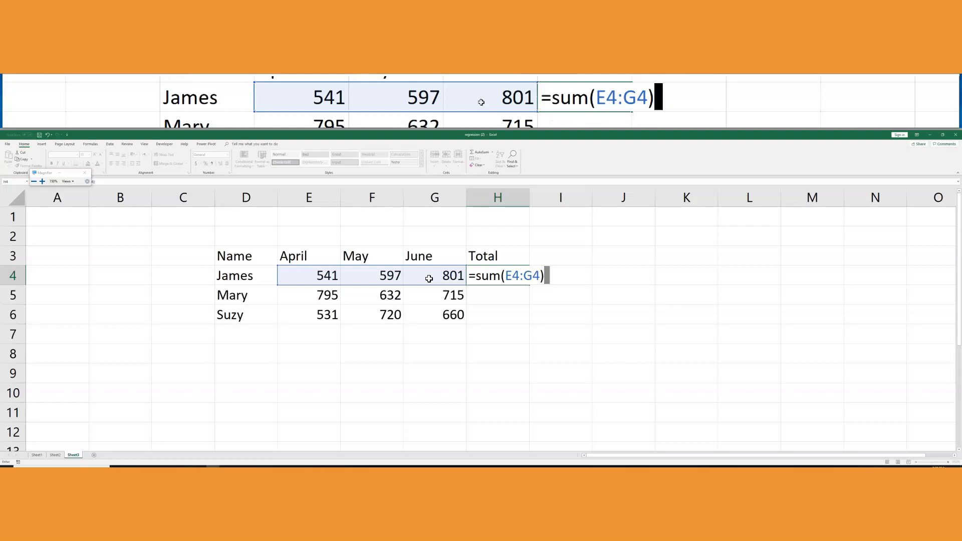
pyautogui.press('Return')
# Fill the sum formula from H4 down to H6 and check the cell references in H4
pyautogui.click(512, 275)
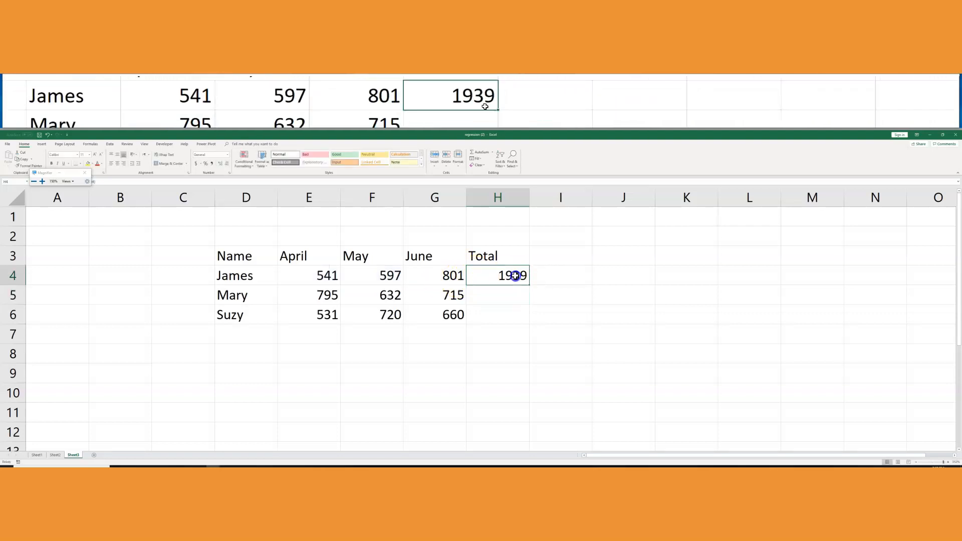
pyautogui.moveTo(529, 284); pyautogui.dragTo(522, 326)
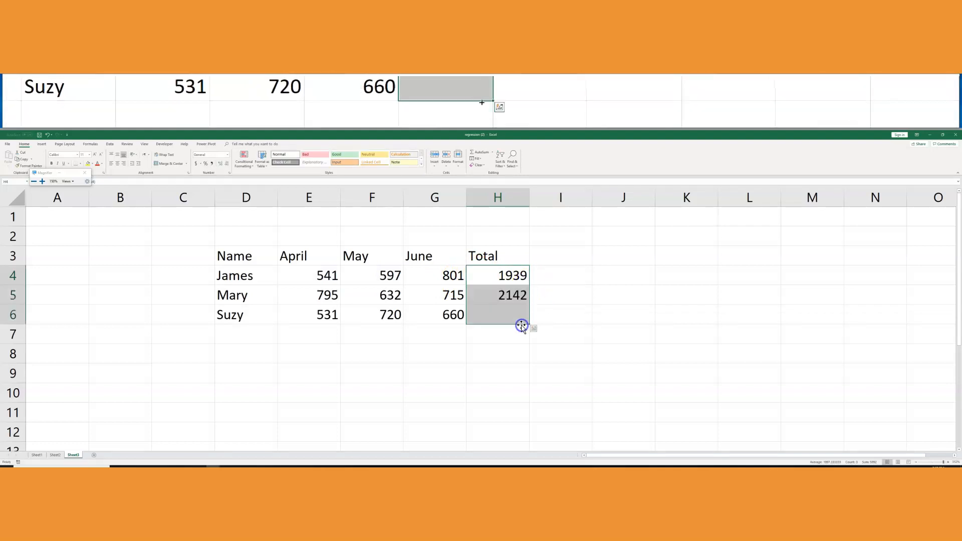
pyautogui.click(509, 276)
pyautogui.doubleClick(509, 276)
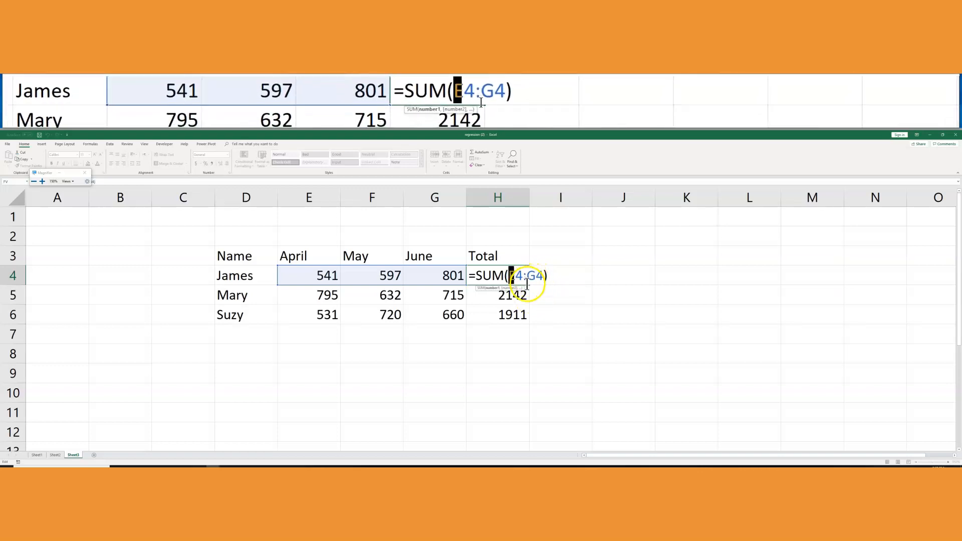
pyautogui.press('Escape')
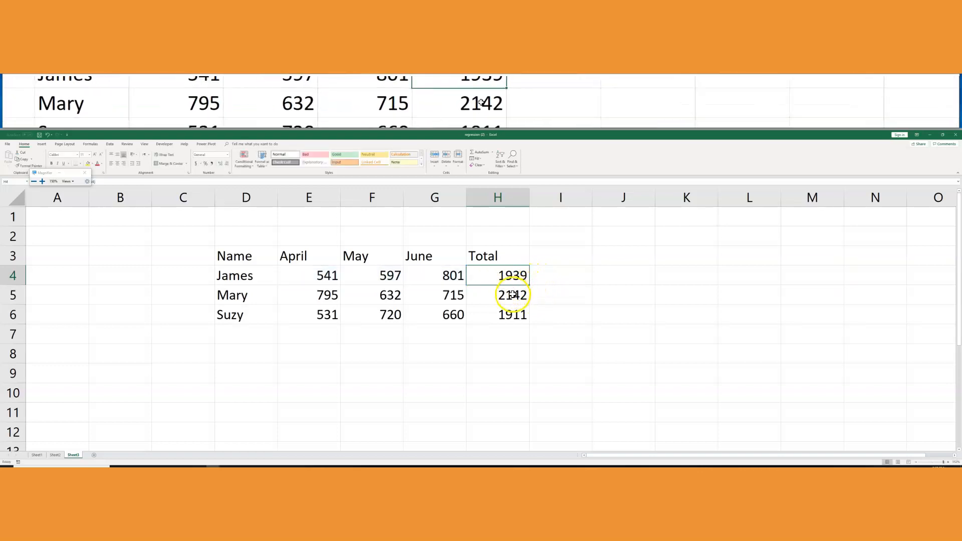
# Check the cell references in the filled Total formulas in H5 and H6
pyautogui.doubleClick(512, 295)
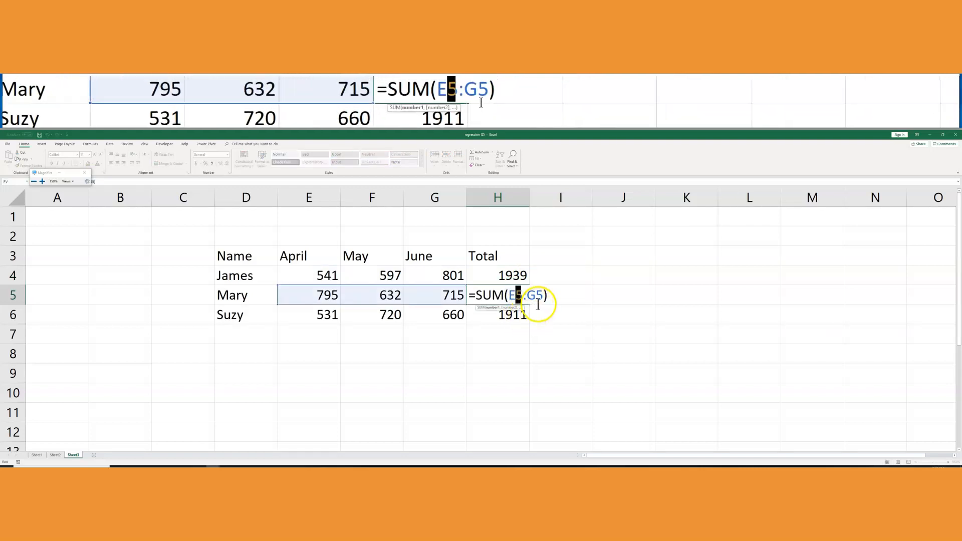
pyautogui.press('Return')
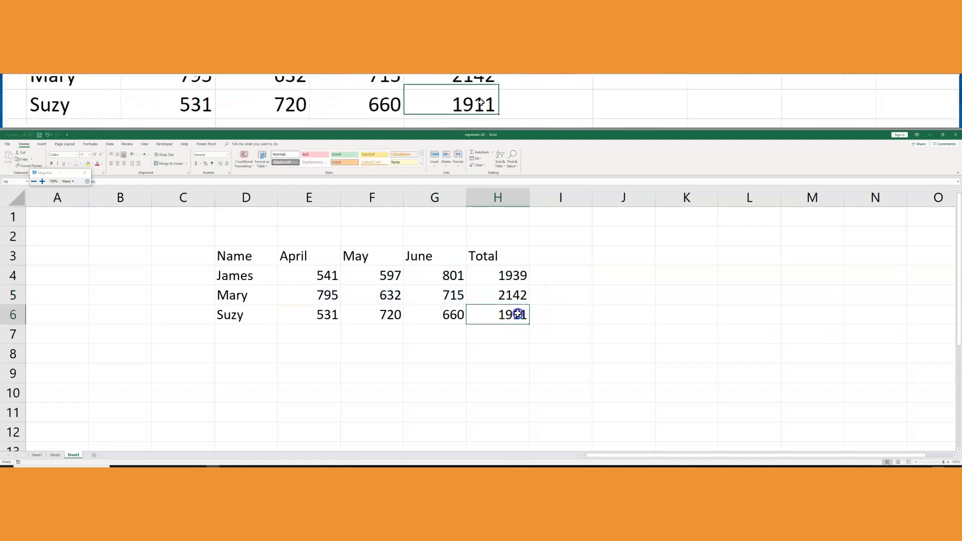
pyautogui.doubleClick(518, 314)
pyautogui.press('Escape')
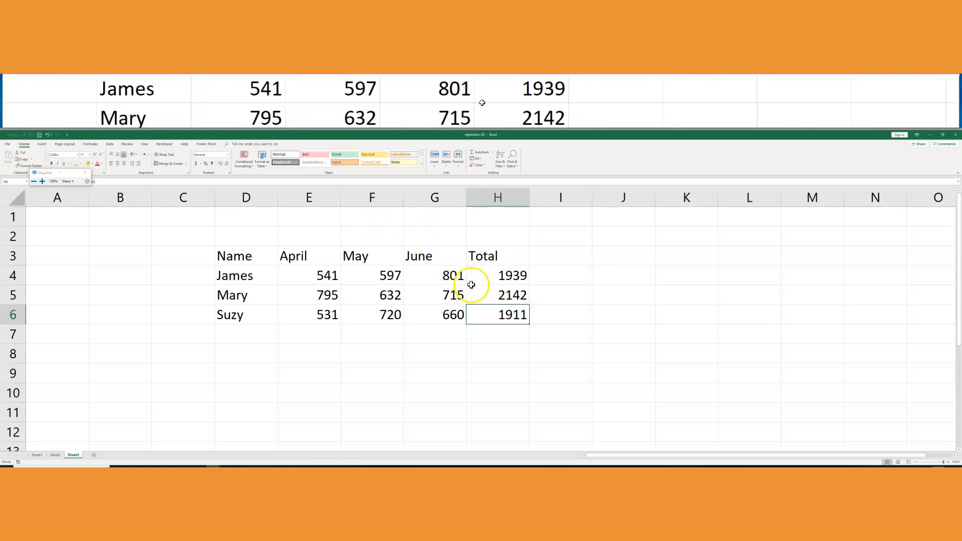
# Apply the dollar accounting number format to E4:H6 and enter the rate 10% in F1
pyautogui.moveTo(326, 275); pyautogui.dragTo(497, 307)
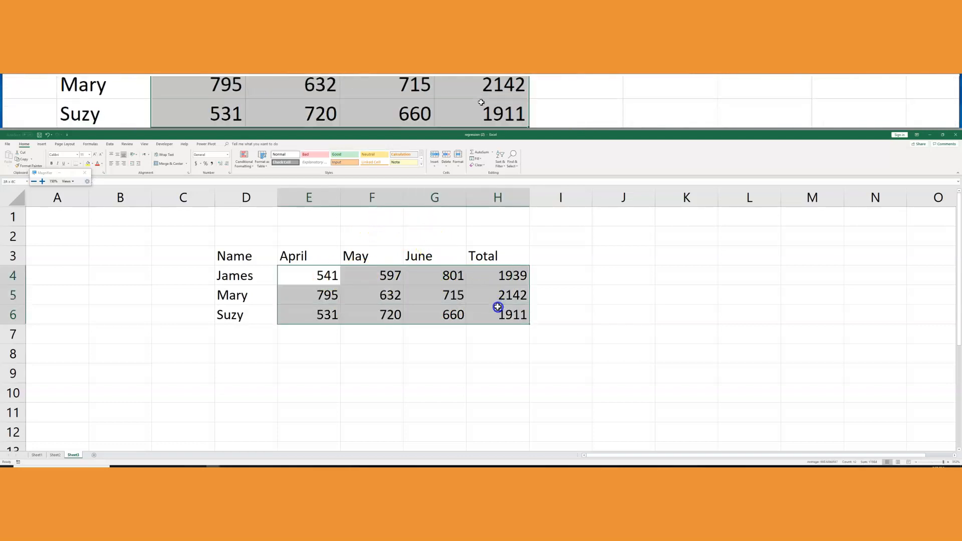
pyautogui.click(196, 165)
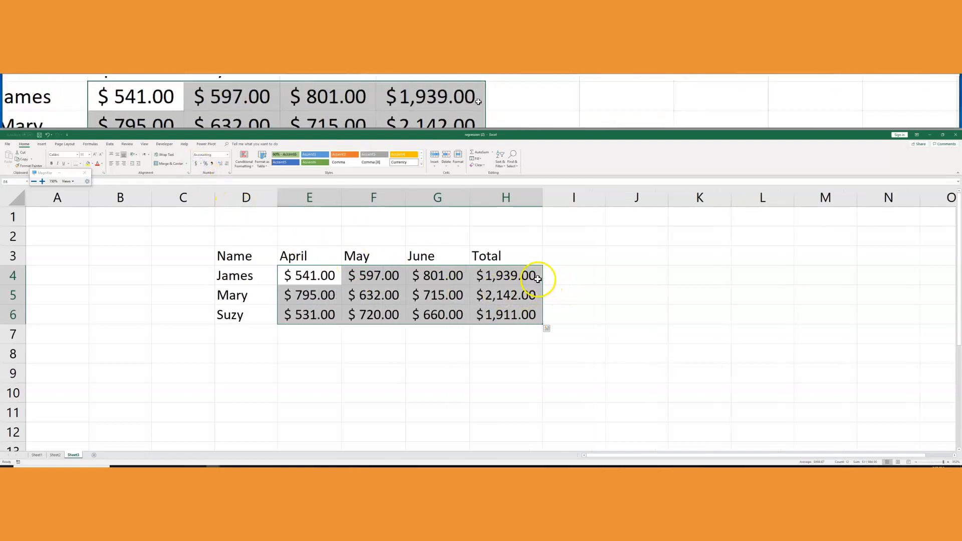
pyautogui.click(379, 221)
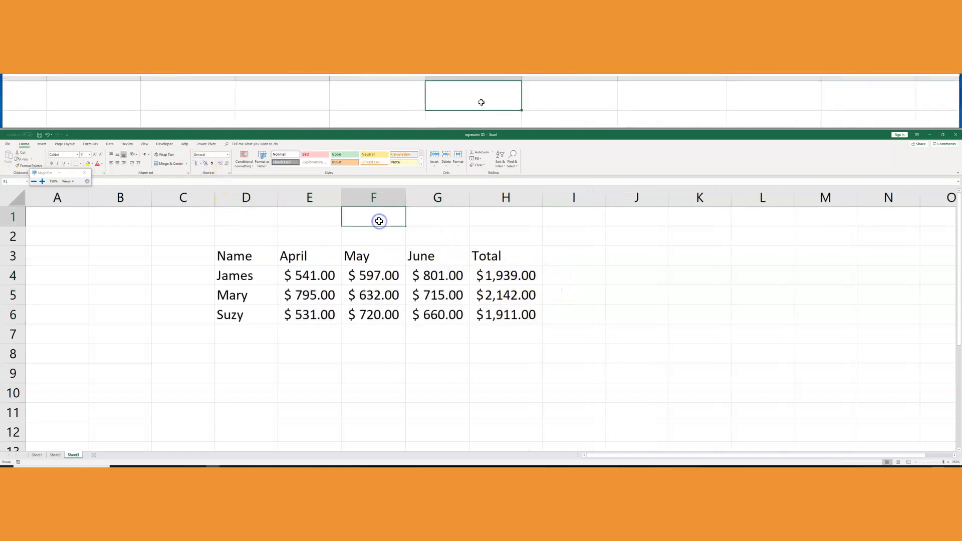
pyautogui.write('10%')
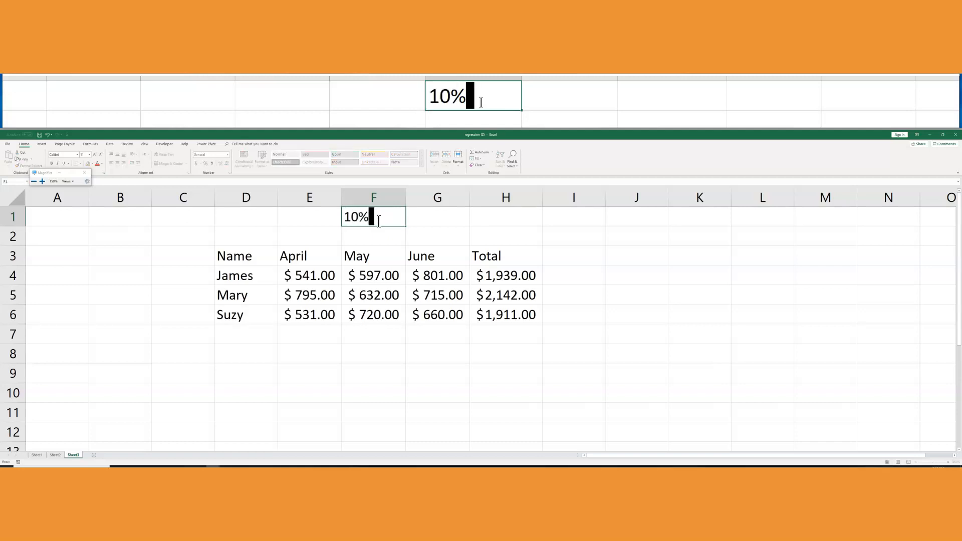
pyautogui.press('Return')
# Add the heading Comm in I3 and calculate the first row's commission in I4 as =H4*10%
pyautogui.click(558, 260)
pyautogui.write('Comm')
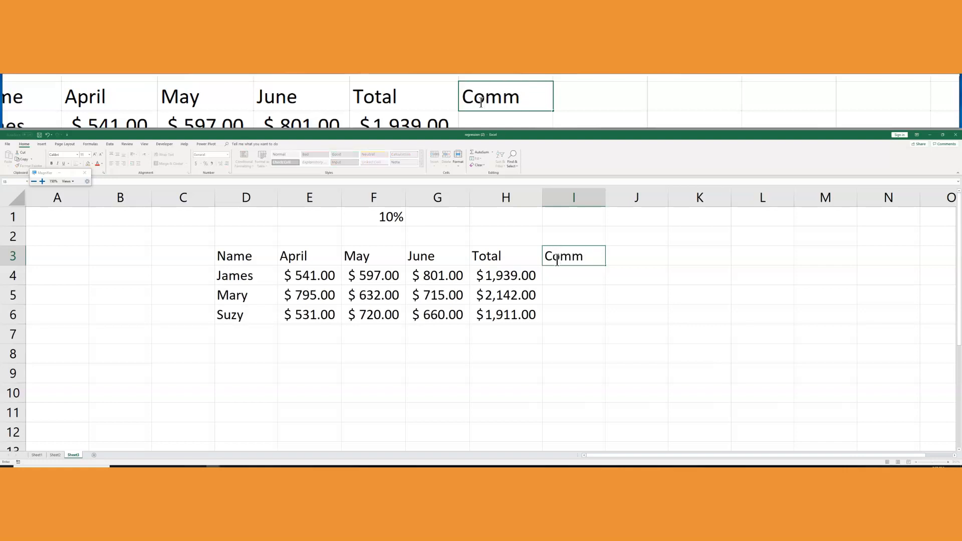
pyautogui.press('Return')
pyautogui.write('=')
pyautogui.click(516, 275)
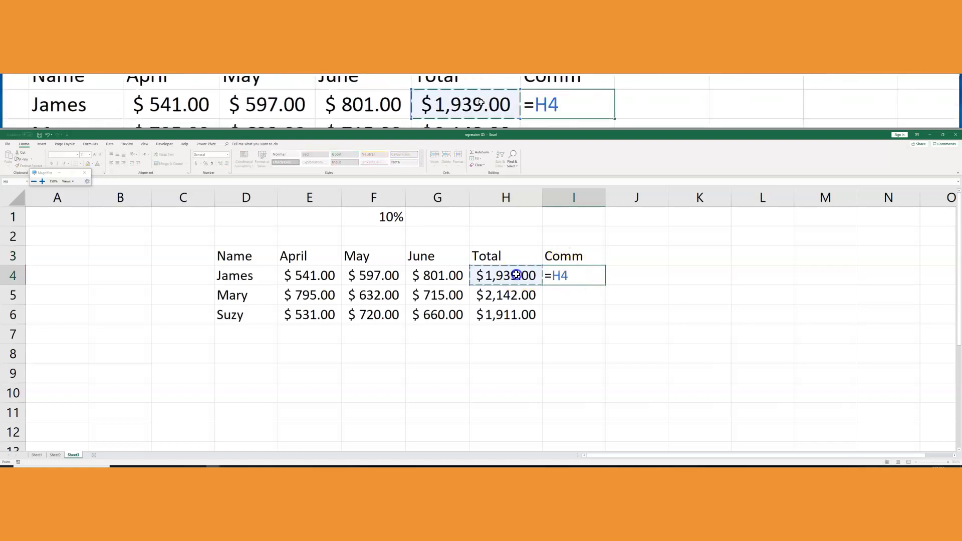
pyautogui.write('*10%')
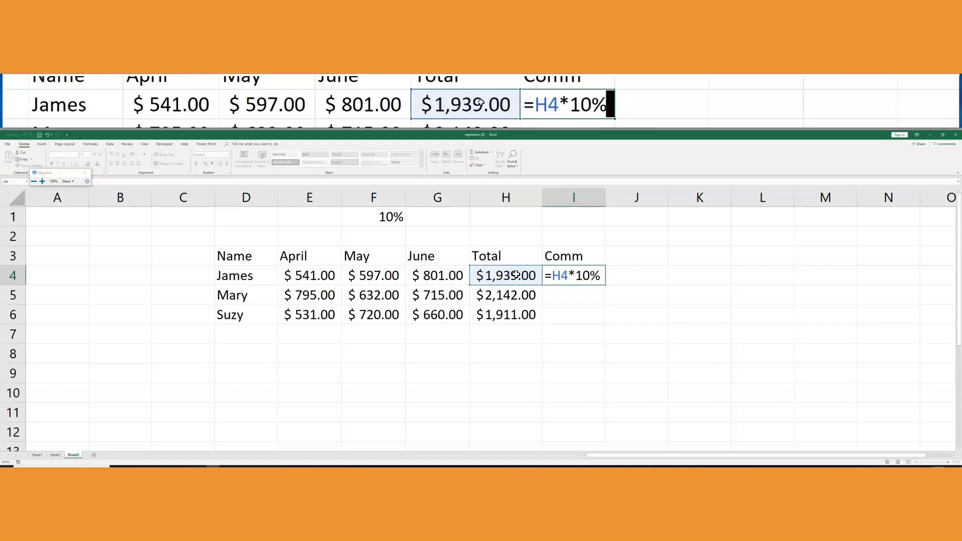
pyautogui.press('Return')
# Fill the commission formula from I4 down to I6 and check the references in I5 and I6
pyautogui.click(602, 276)
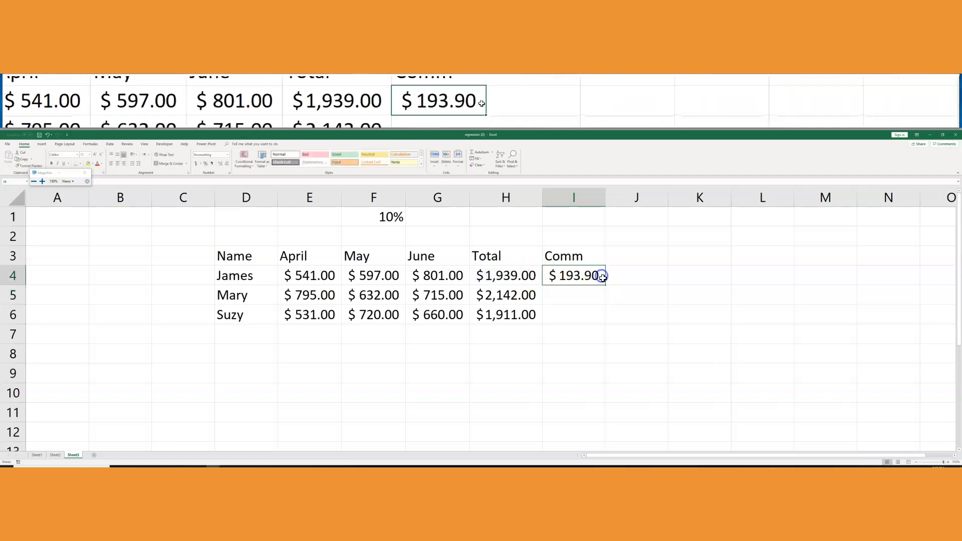
pyautogui.moveTo(606, 286); pyautogui.dragTo(597, 320)
pyautogui.doubleClick(588, 297)
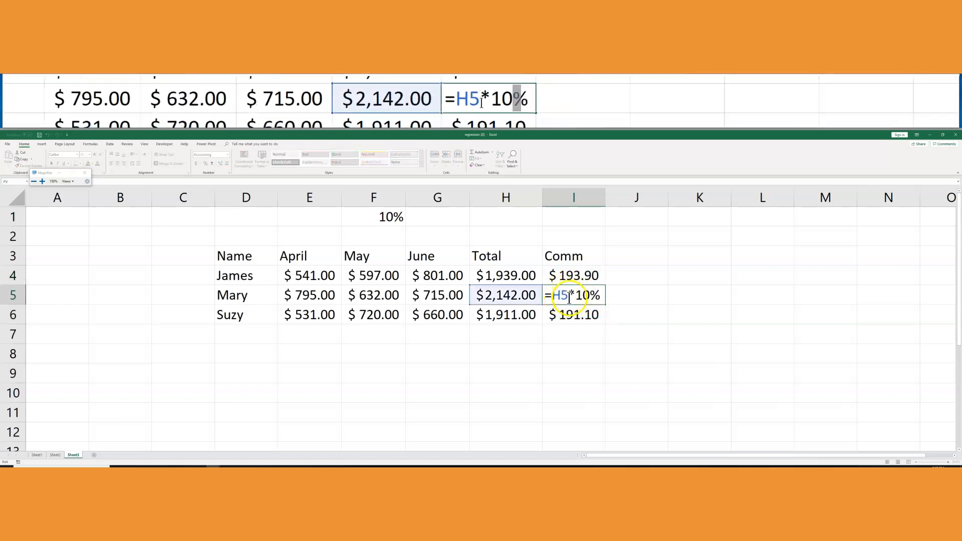
pyautogui.press('Escape')
pyautogui.doubleClick(574, 318)
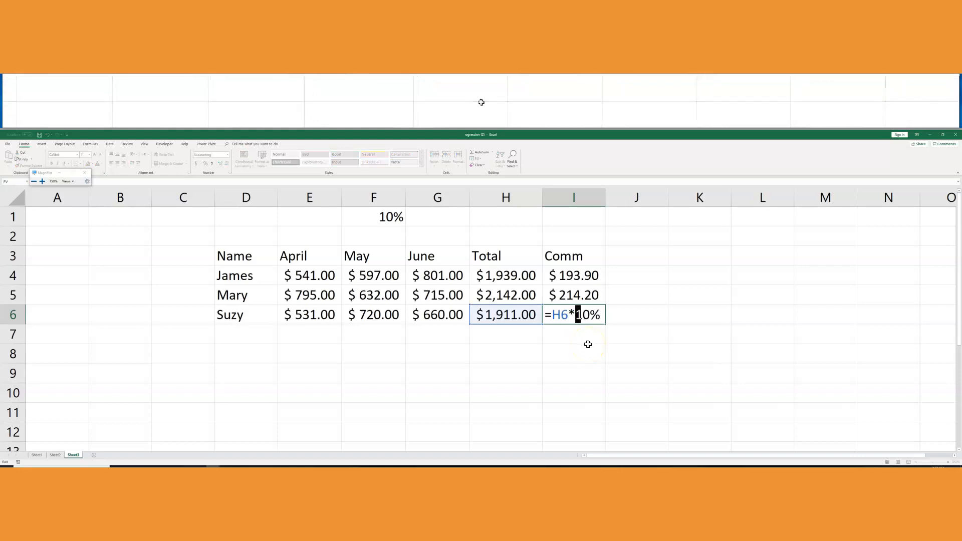
pyautogui.press('Escape')
# Replace the fixed 10% in I4 with a reference to the rate cell, making the formula =H4*F1
pyautogui.doubleClick(587, 275)
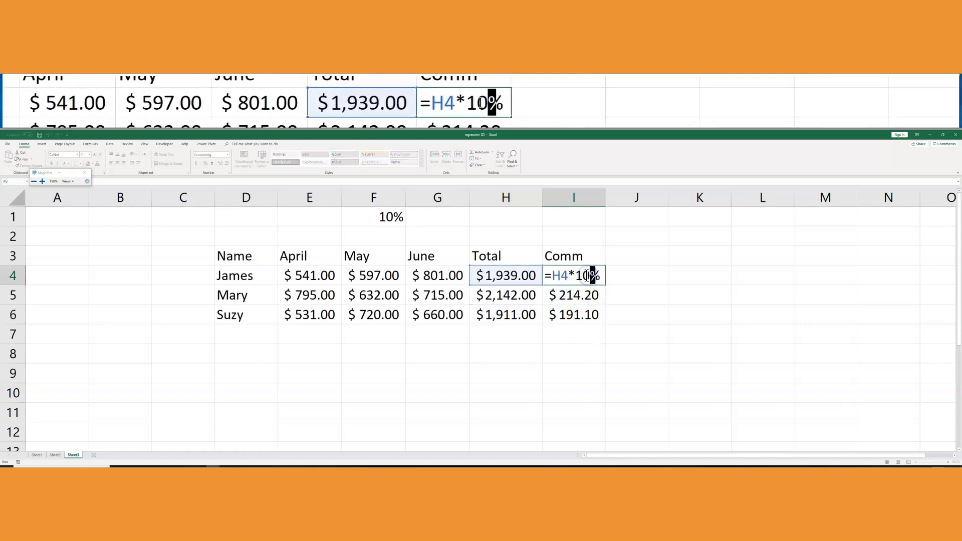
pyautogui.doubleClick(588, 276)
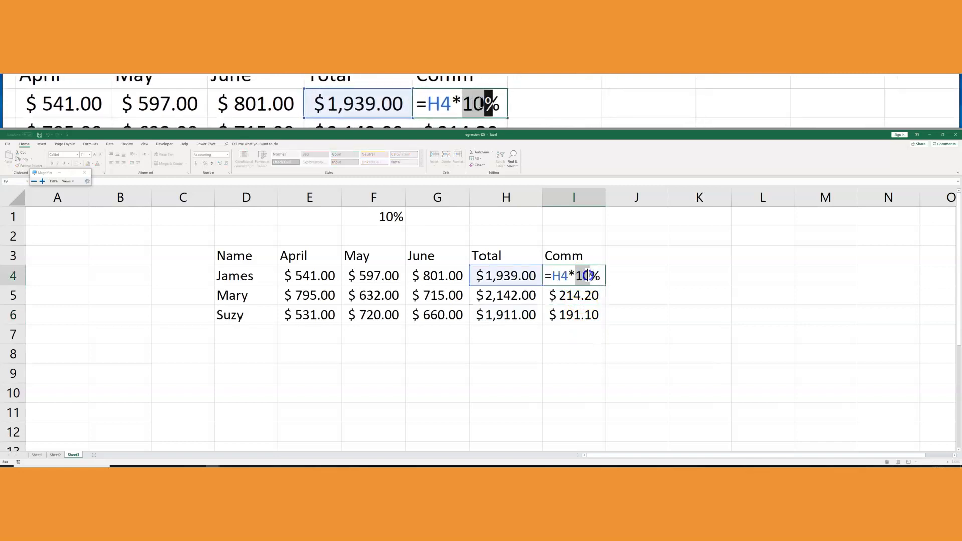
pyautogui.hotkey('shift', 'Right')
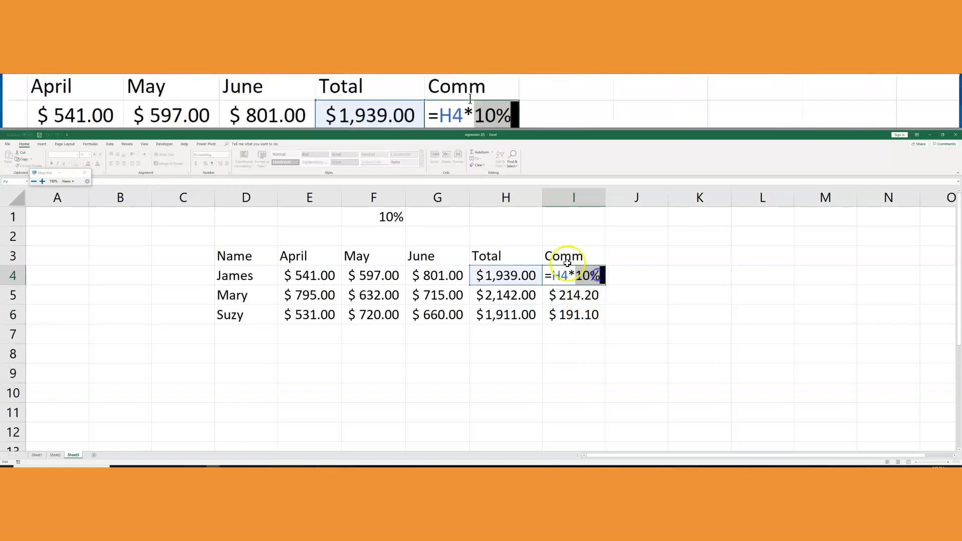
pyautogui.click(389, 216)
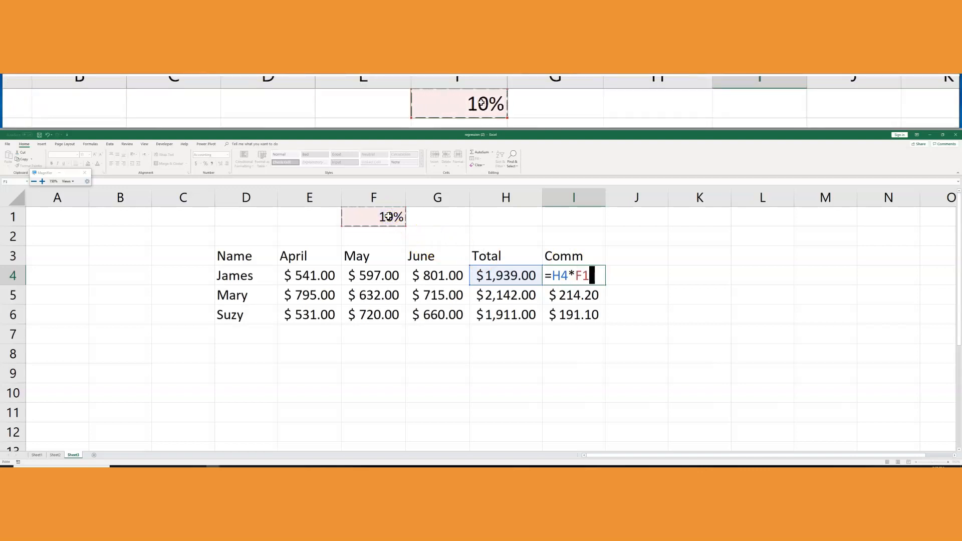
pyautogui.press('Return')
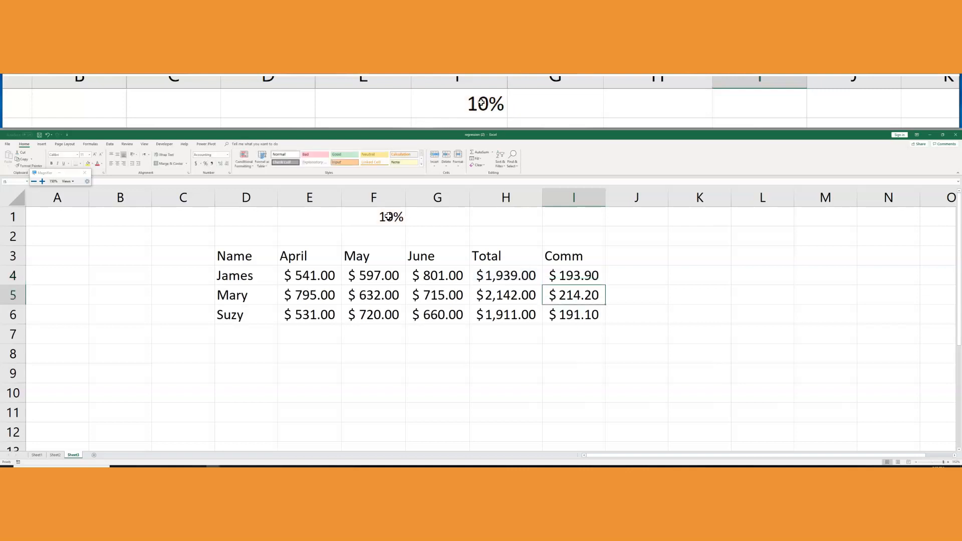
# Fill the F1-based commission formula from I4 down to I6 and inspect the references in I4, I5 and I6
pyautogui.click(580, 280)
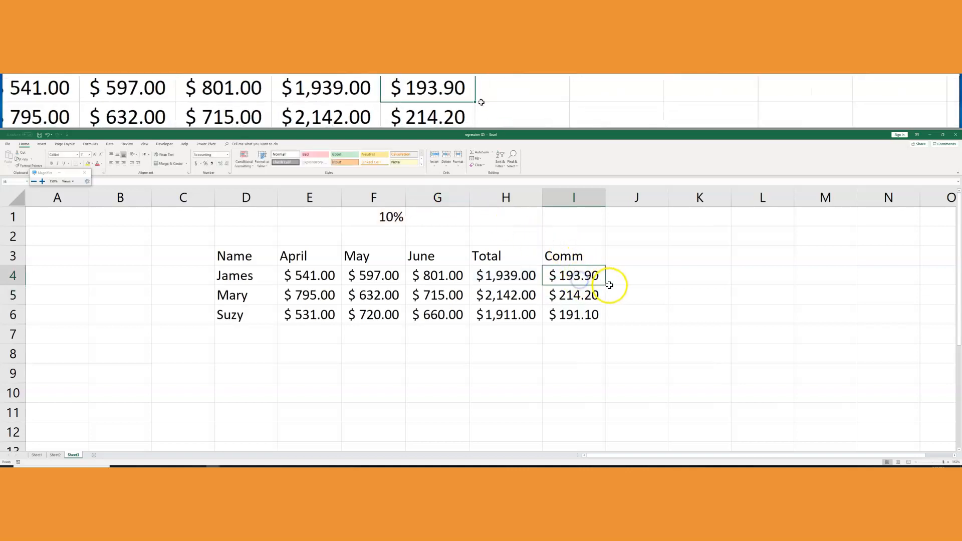
pyautogui.moveTo(606, 289); pyautogui.dragTo(602, 316)
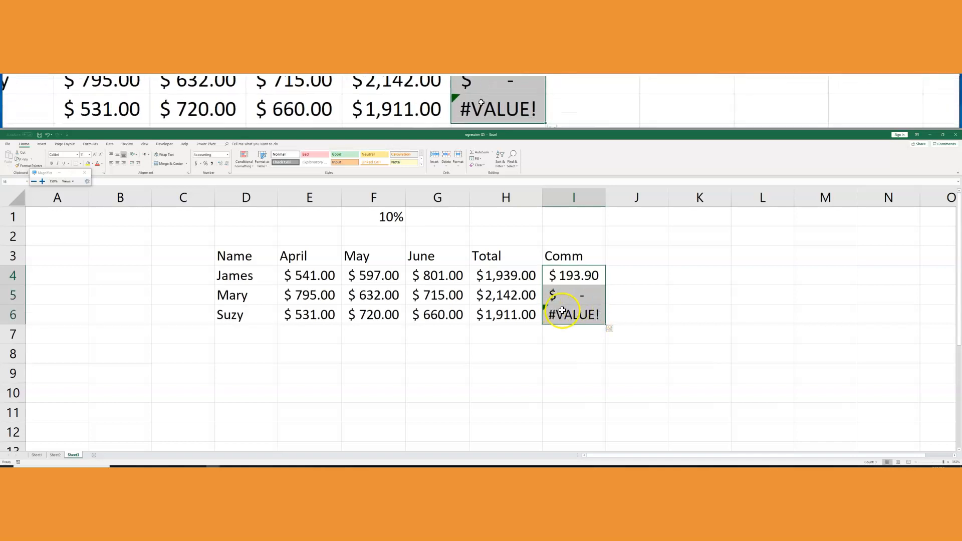
pyautogui.doubleClick(565, 277)
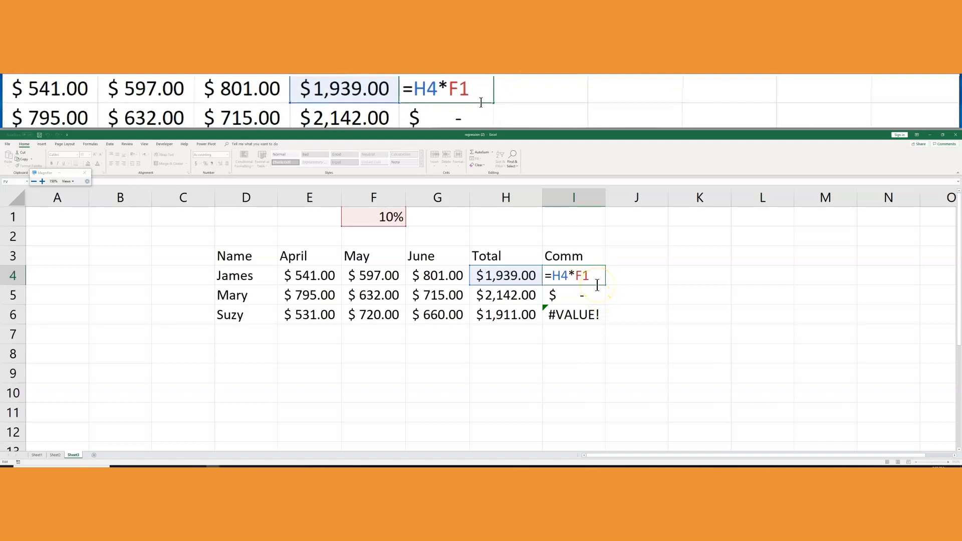
pyautogui.press('Return')
pyautogui.doubleClick(594, 296)
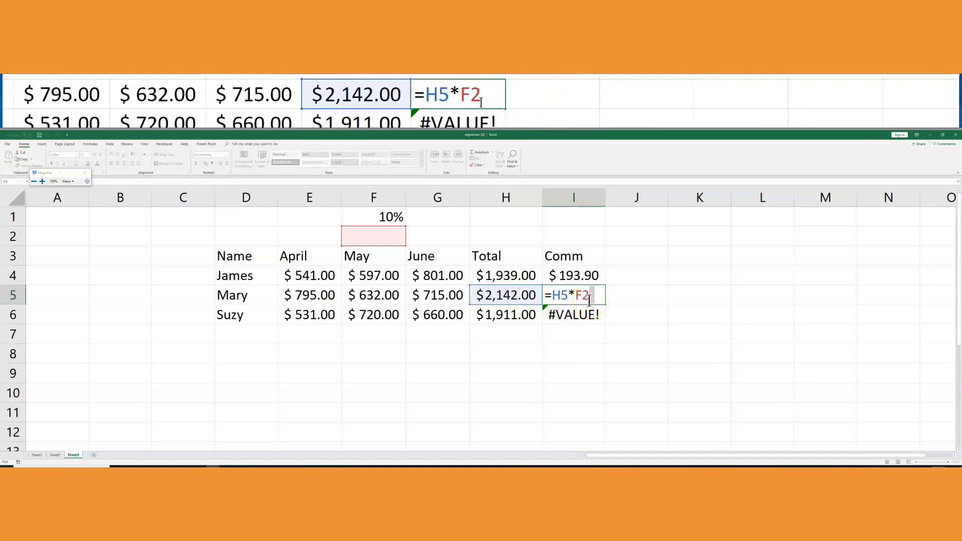
pyautogui.hotkey('ctrl', 'Return')
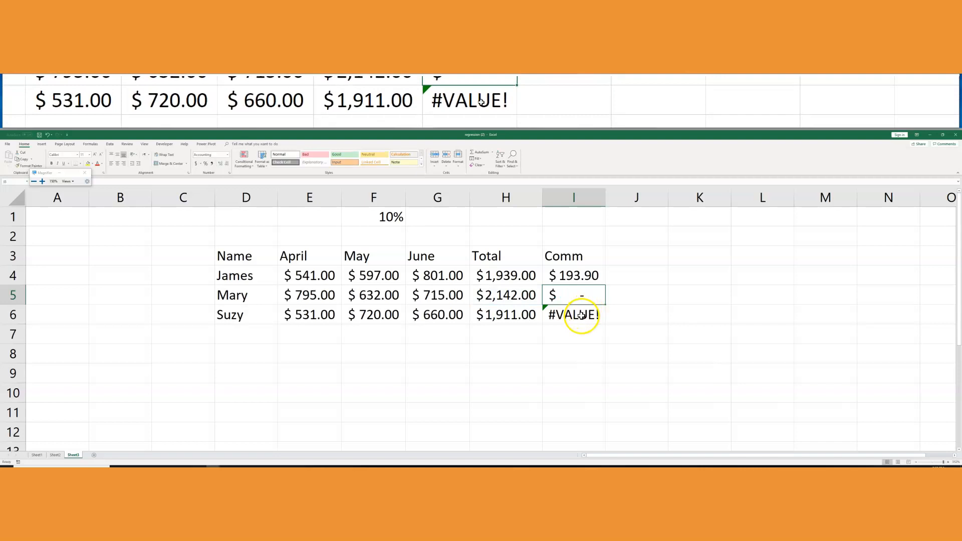
pyautogui.doubleClick(582, 316)
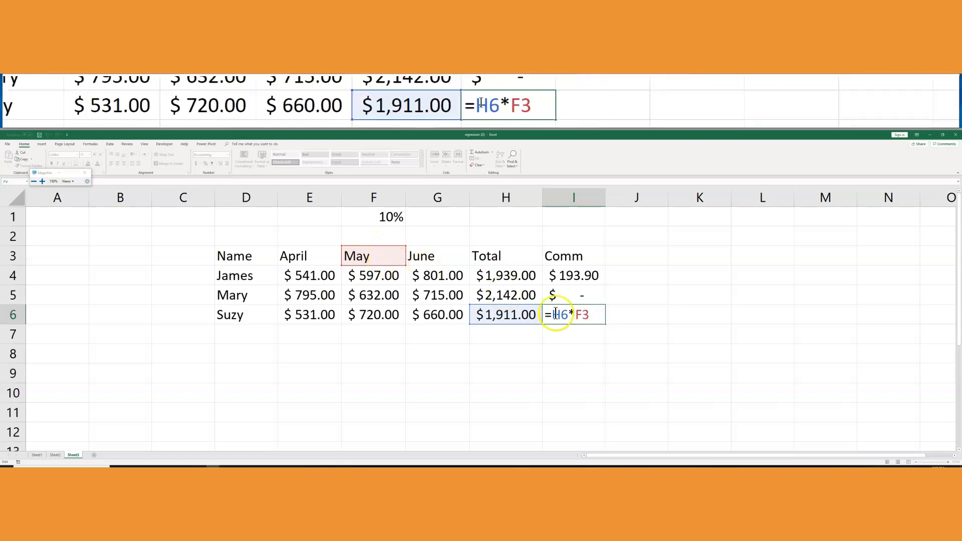
pyautogui.hotkey('ctrl', 'Return')
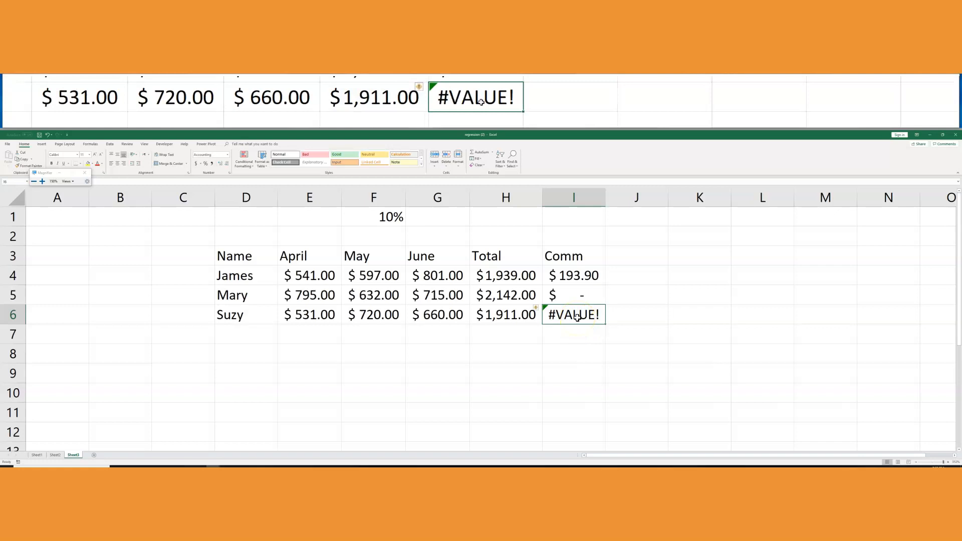
# Enter the commission rate 10% in G1 and clear the rate from F1
pyautogui.click(393, 219)
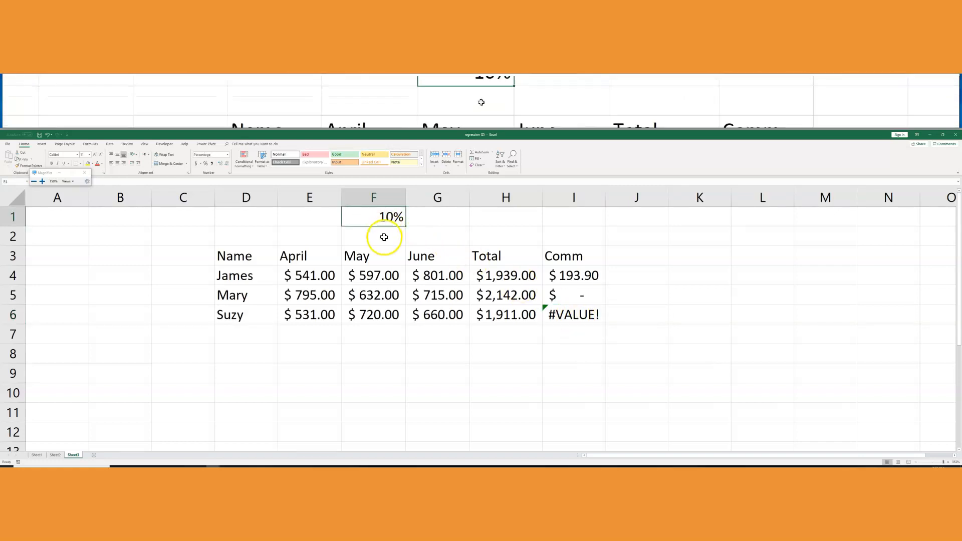
pyautogui.click(424, 217)
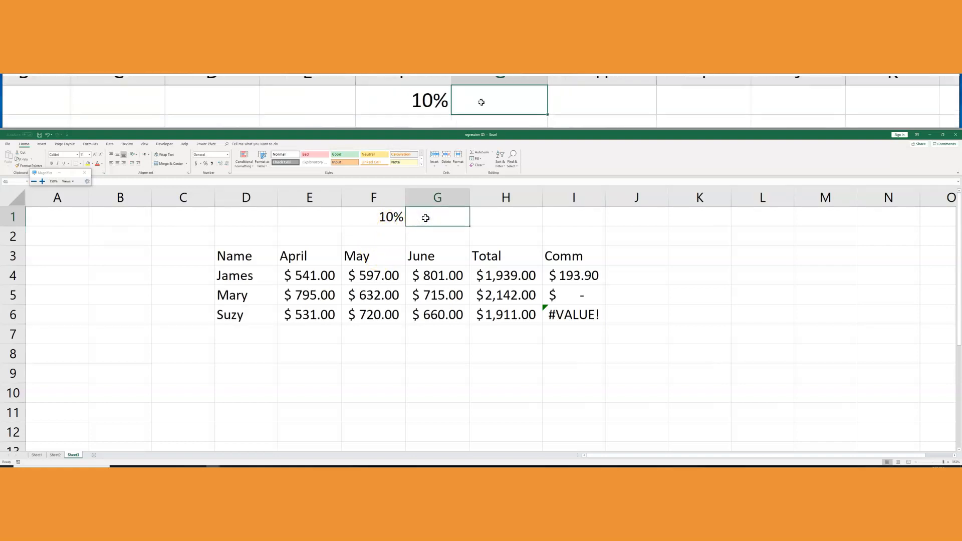
pyautogui.write('10')
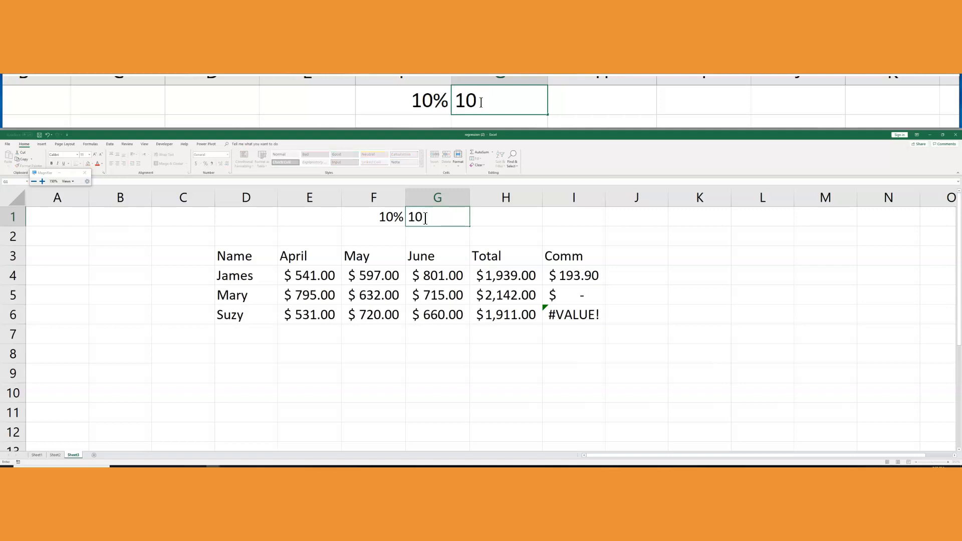
pyautogui.write('%')
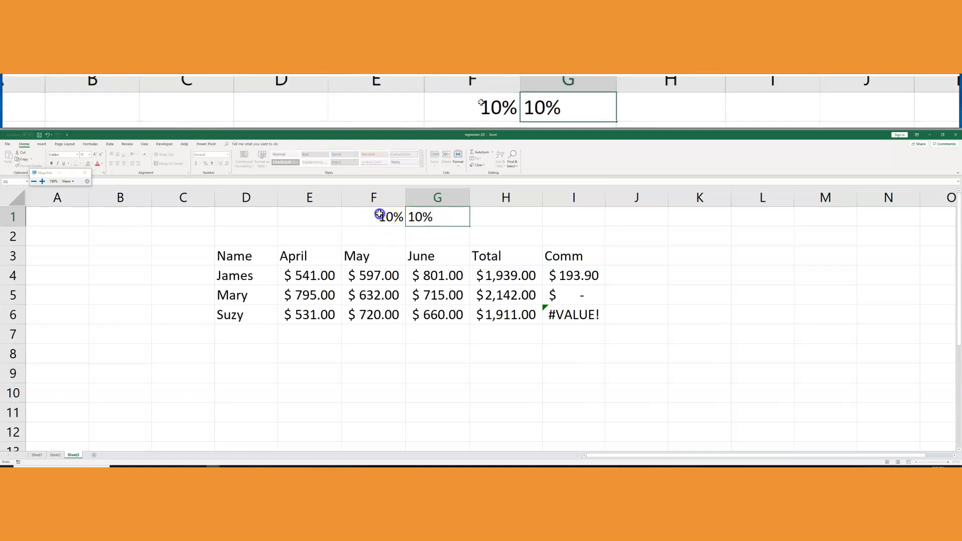
pyautogui.click(379, 213)
pyautogui.press('Delete')
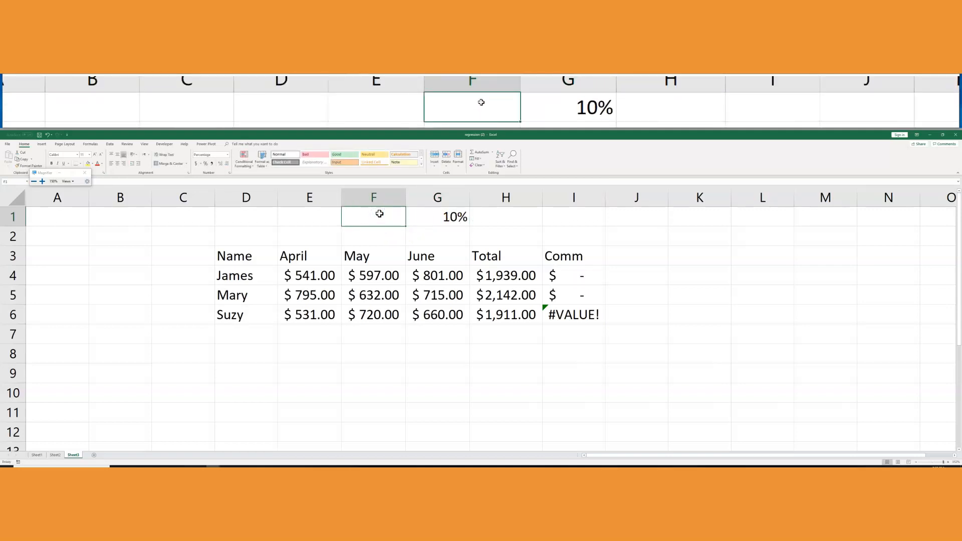
# Change the commission formula in I4 to =H4*G1 and fill it down to I6
pyautogui.click(598, 276)
pyautogui.doubleClick(598, 277)
pyautogui.moveTo(593, 276); pyautogui.dragTo(577, 275)
pyautogui.click(452, 213)
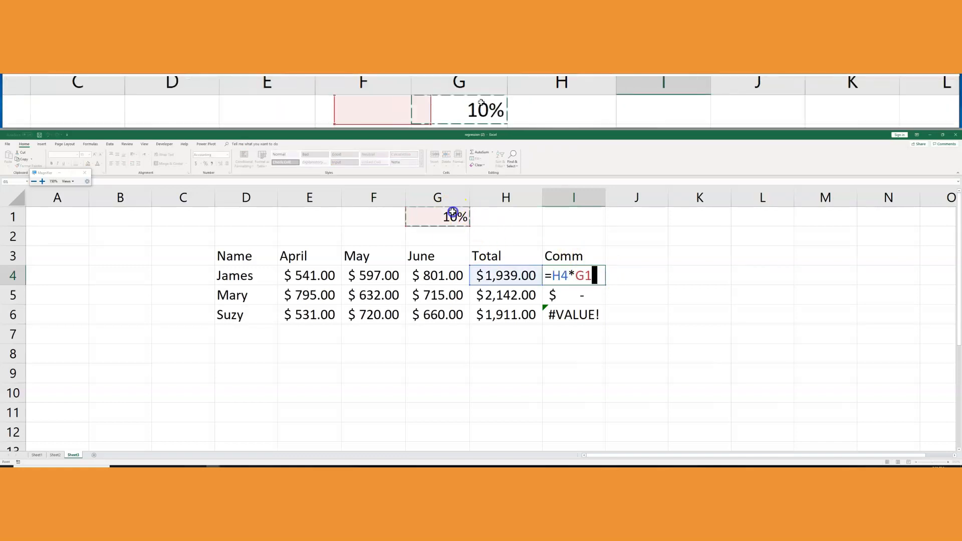
pyautogui.press('Return')
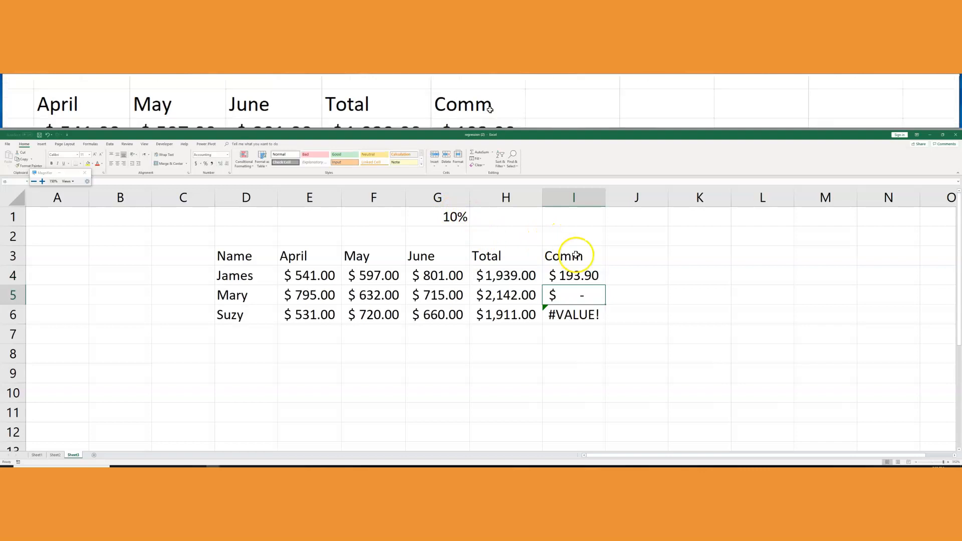
pyautogui.click(596, 278)
pyautogui.moveTo(605, 285); pyautogui.dragTo(599, 327)
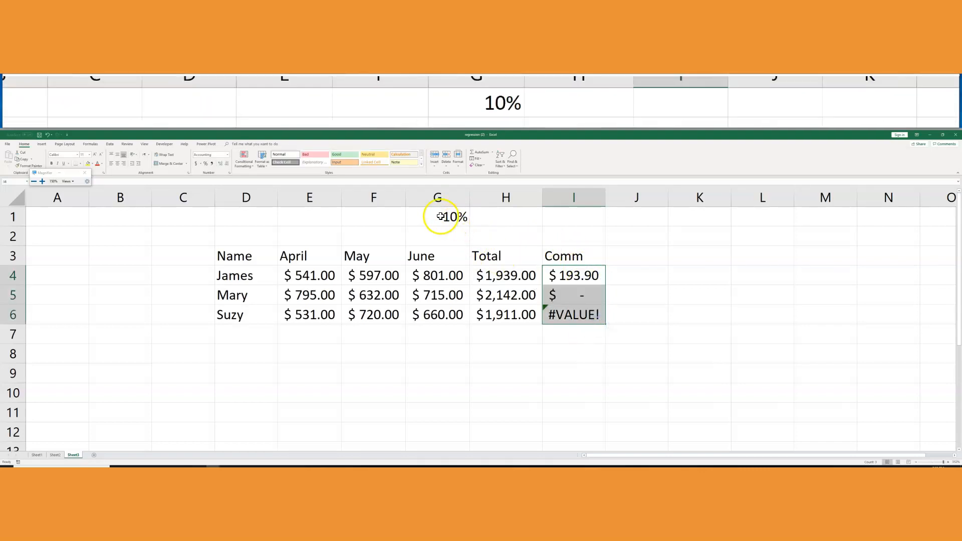
# Set the commission rate in G1 to 20%
pyautogui.click(443, 213)
pyautogui.write('2')
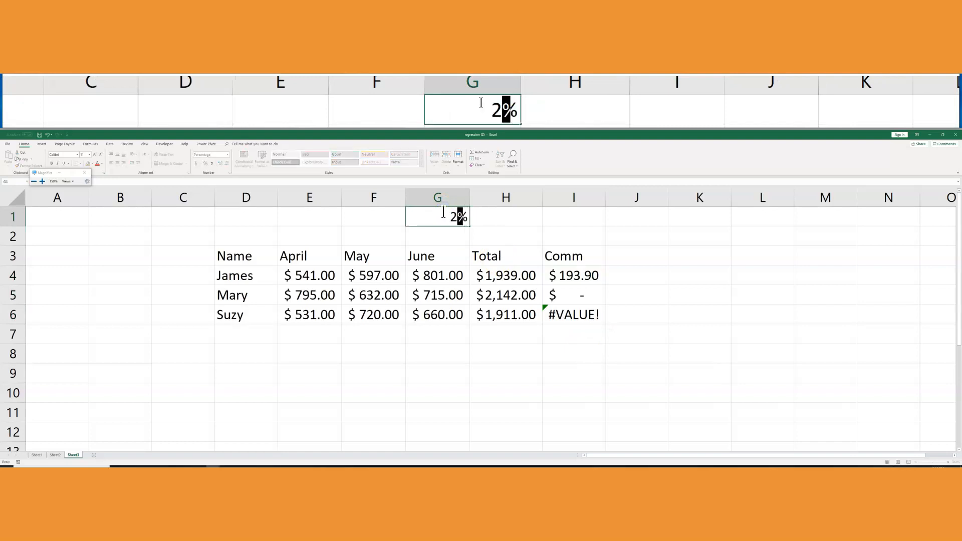
pyautogui.press('Return')
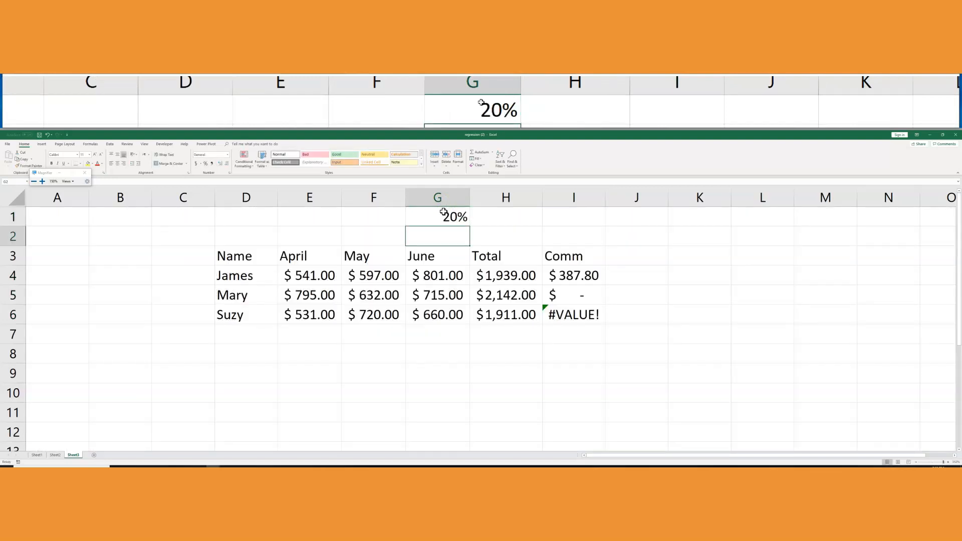
# Set the commission rate in G1 to 2%
pyautogui.click(443, 213)
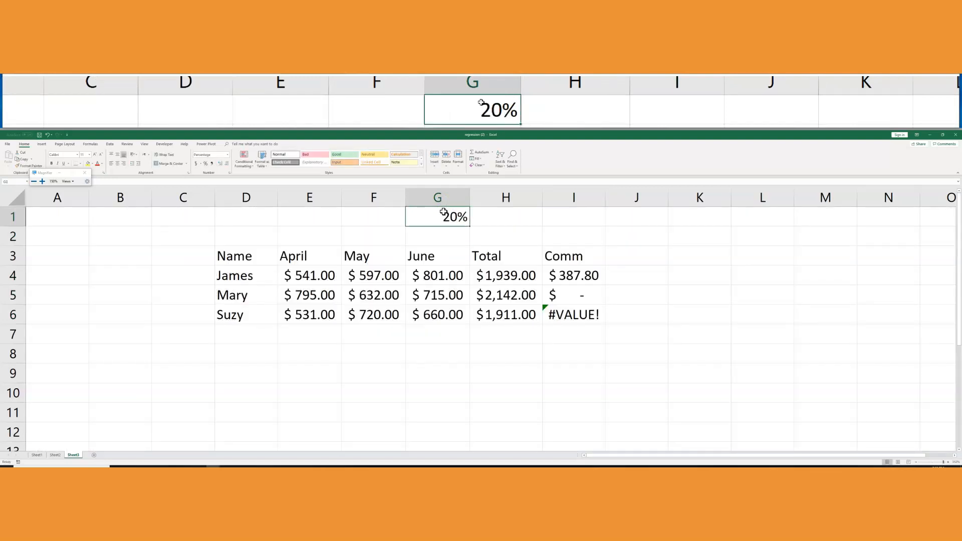
pyautogui.write('2')
pyautogui.press('Return')
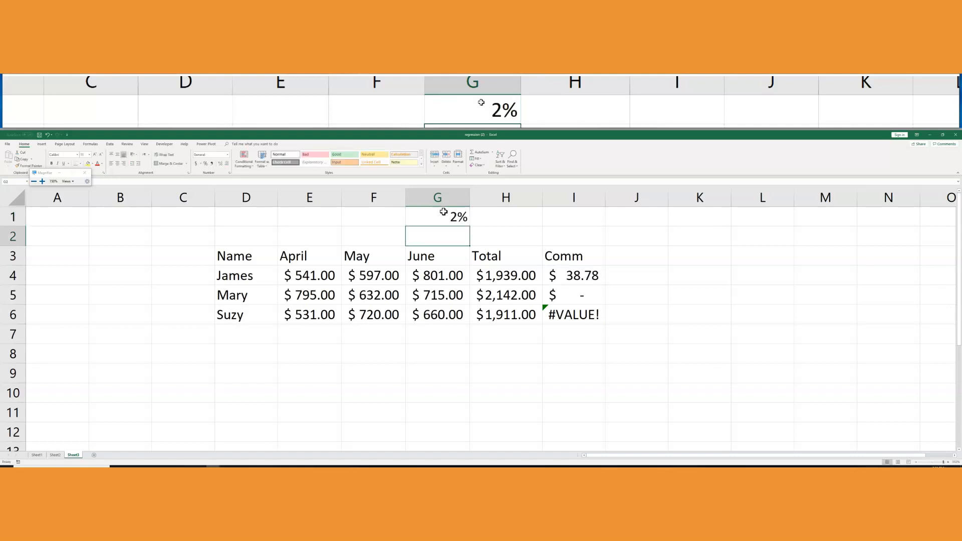
# Make the rate reference in the I4 commission formula absolute so that it reads =H4*$G$1
pyautogui.doubleClick(582, 276)
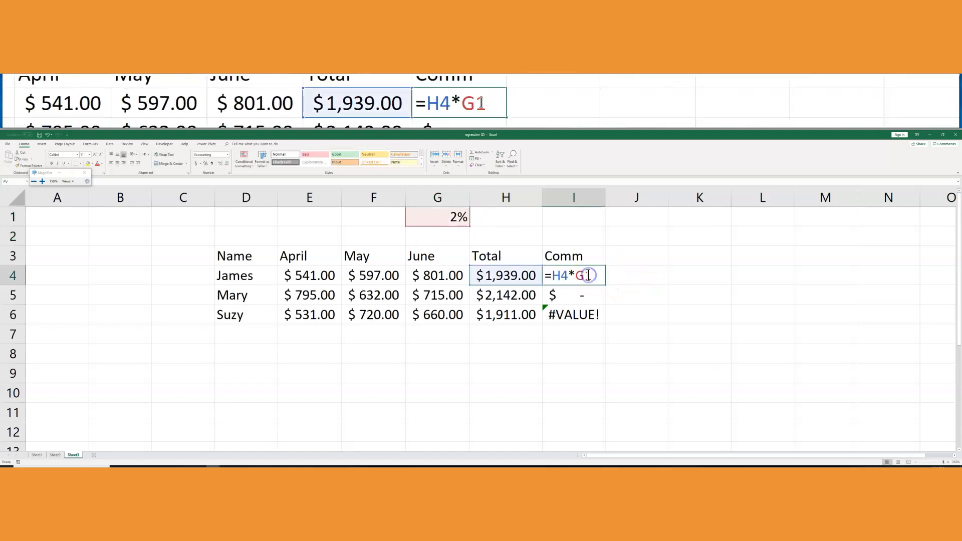
pyautogui.moveTo(590, 277); pyautogui.dragTo(577, 275)
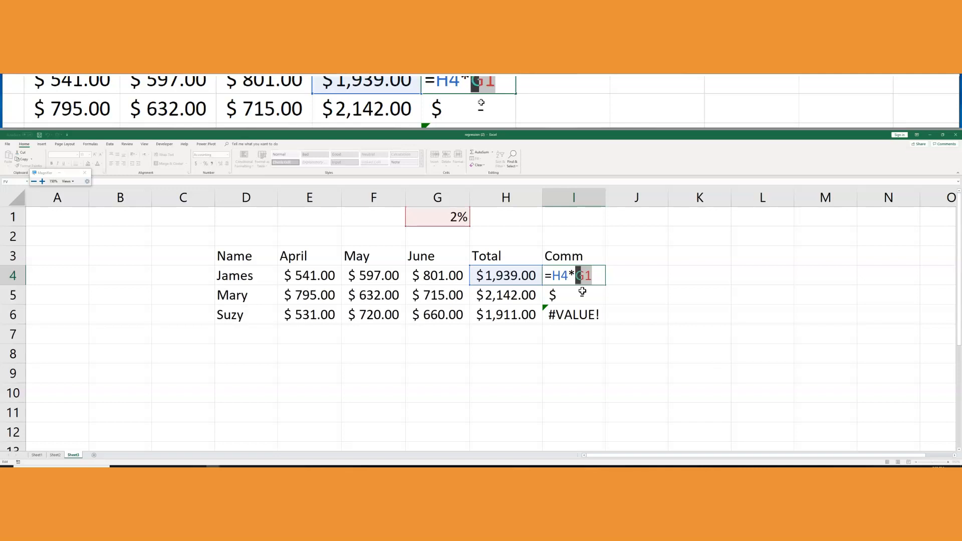
pyautogui.press('F4')
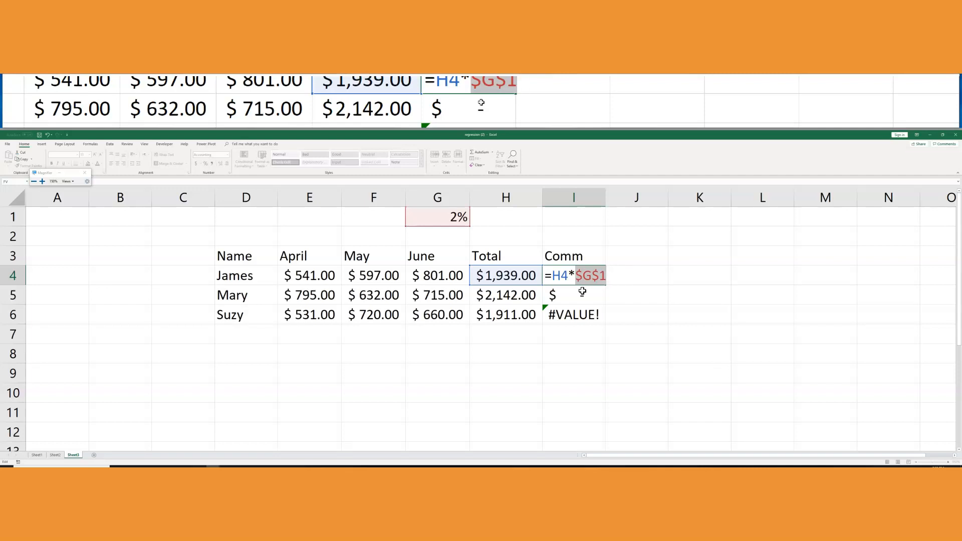
pyautogui.press('Return')
# Fill the absolute-reference commission formula from I4 down to I6 and inspect the references in I5 and I6
pyautogui.click(591, 275)
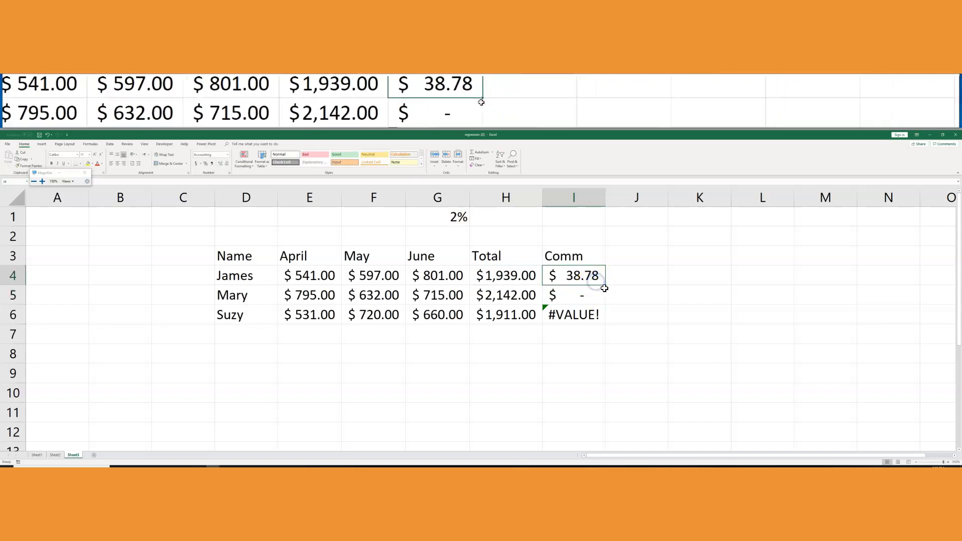
pyautogui.doubleClick(605, 285)
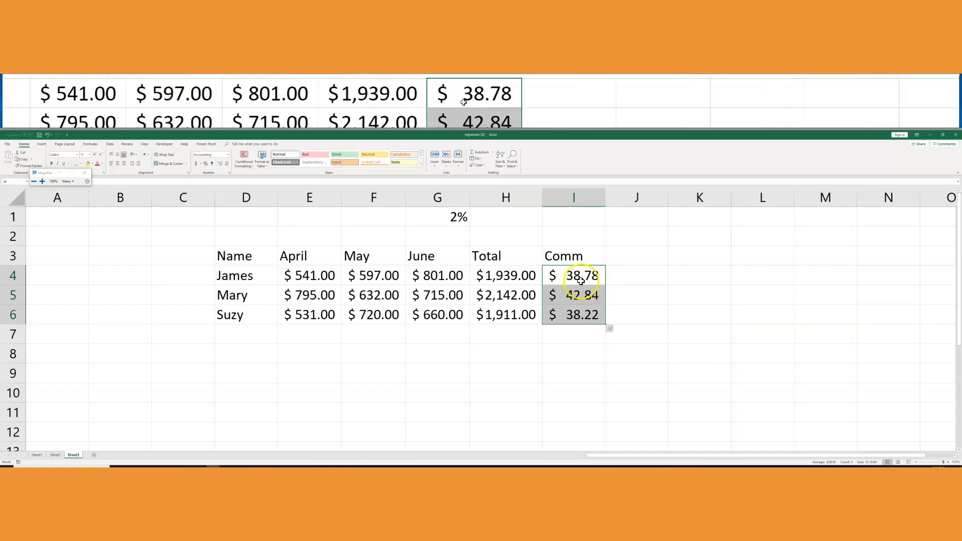
pyautogui.moveTo(524, 273); pyautogui.dragTo(518, 311)
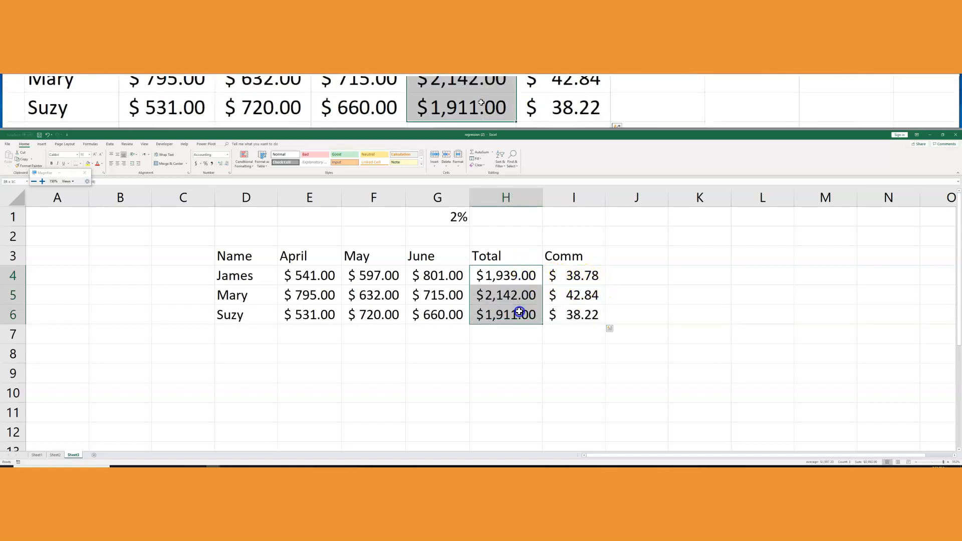
pyautogui.doubleClick(560, 296)
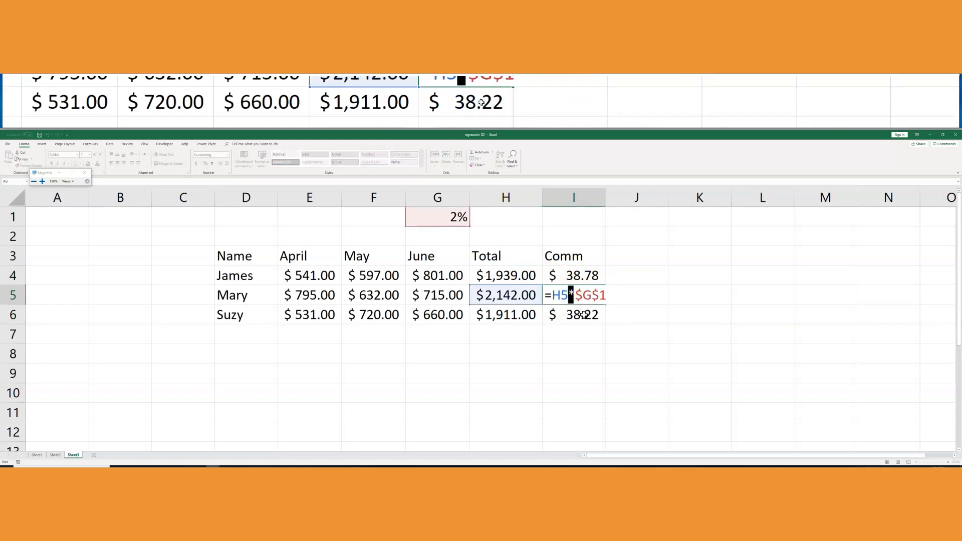
pyautogui.doubleClick(585, 316)
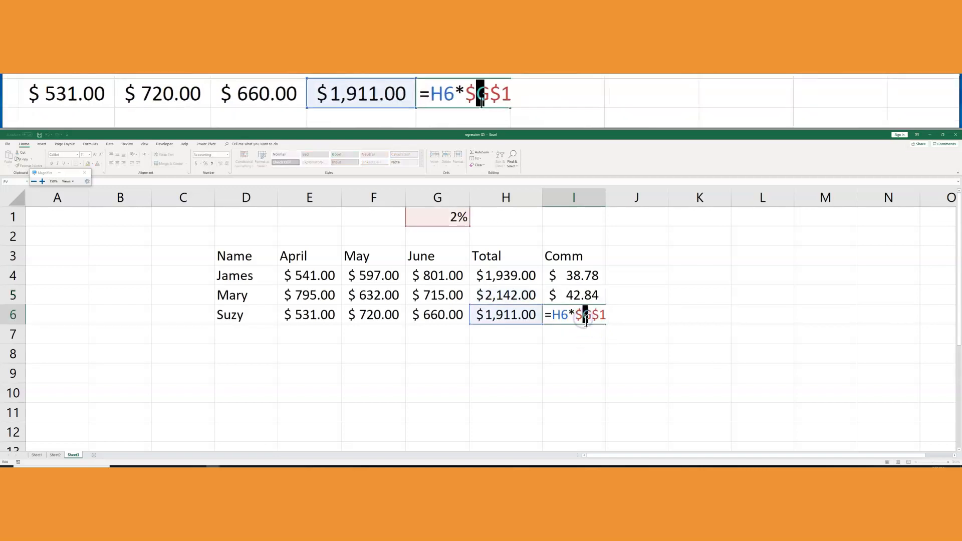
pyautogui.click(597, 323)
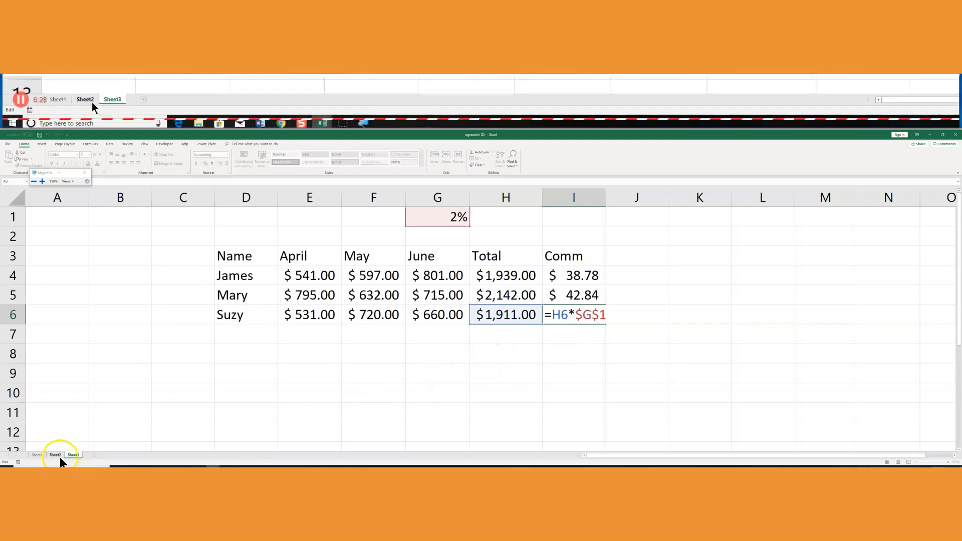
pyautogui.press('Return')
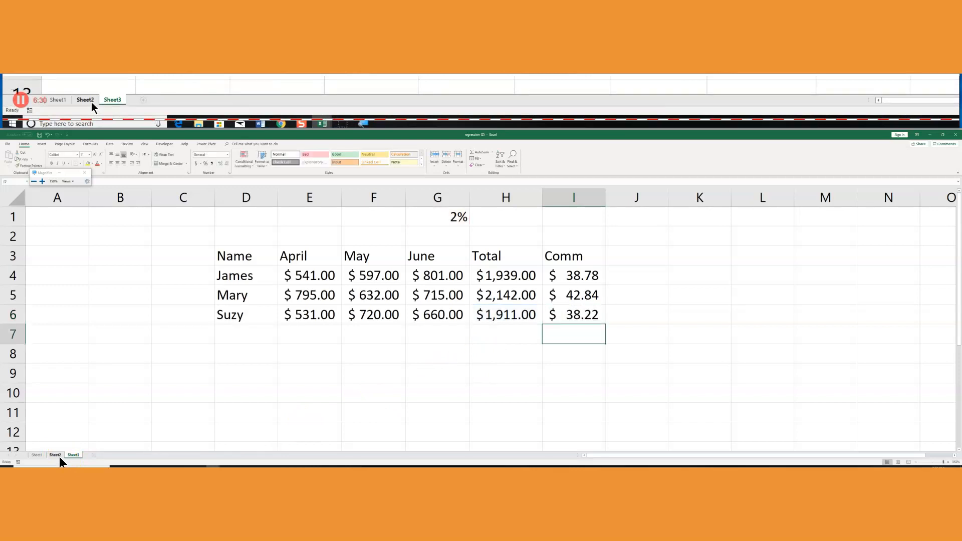
# On Sheet2, add an entry in row 11 below the hours and scores data with 6 hours and a score of 71
pyautogui.click(57, 455)
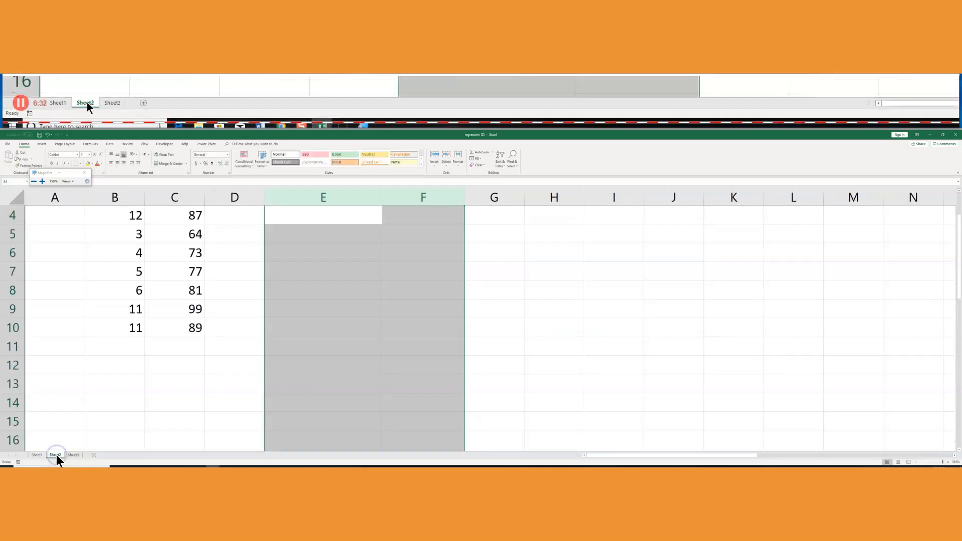
pyautogui.scroll(1, 198, 363)
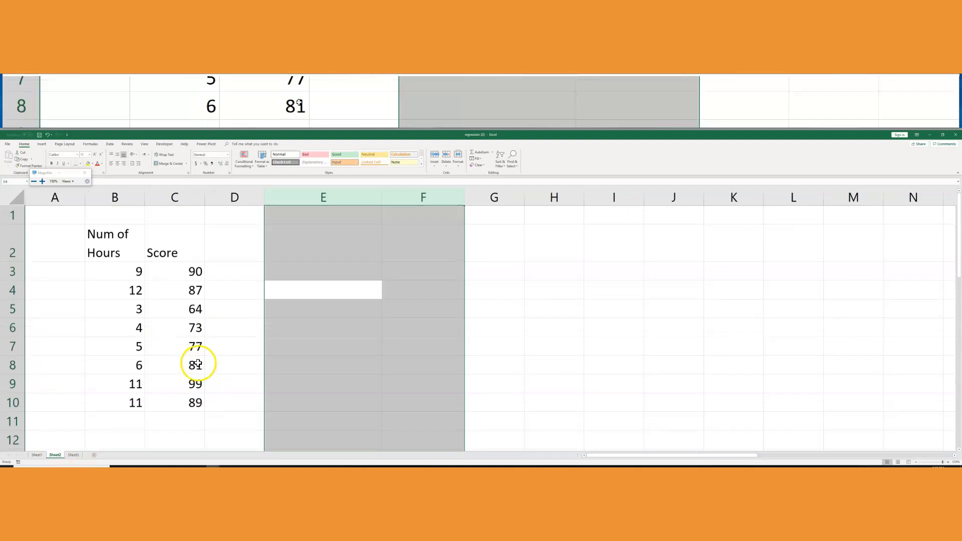
pyautogui.click(242, 269)
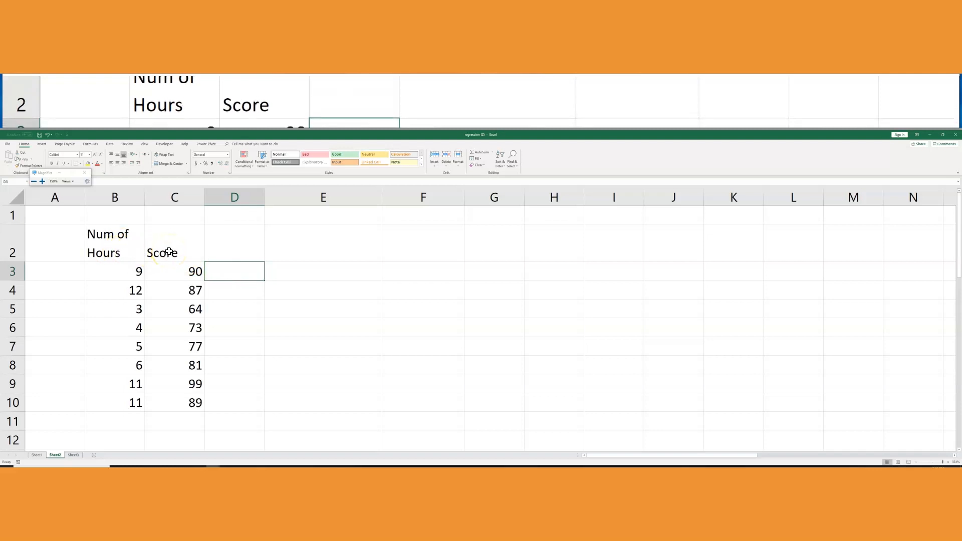
pyautogui.click(140, 273)
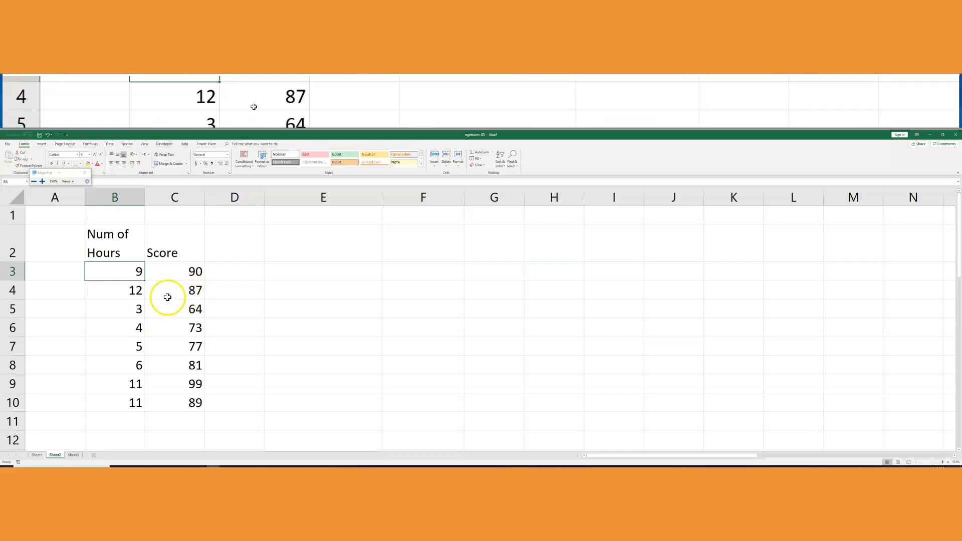
pyautogui.click(194, 309)
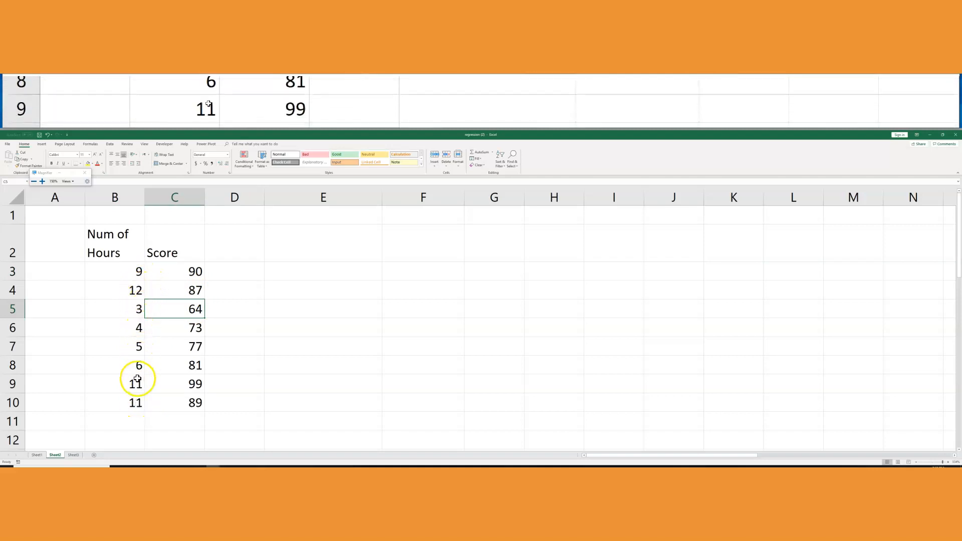
pyautogui.click(135, 428)
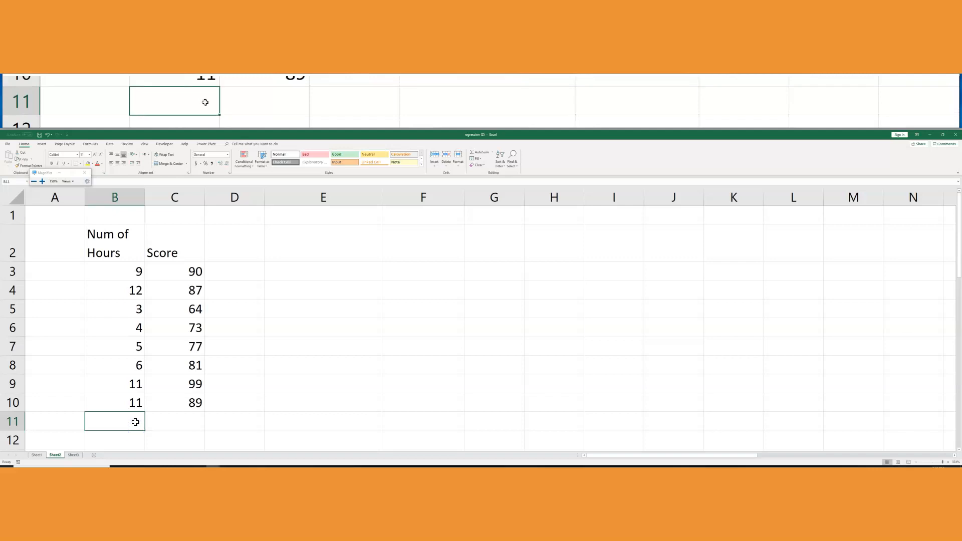
pyautogui.write('6')
pyautogui.press('Tab')
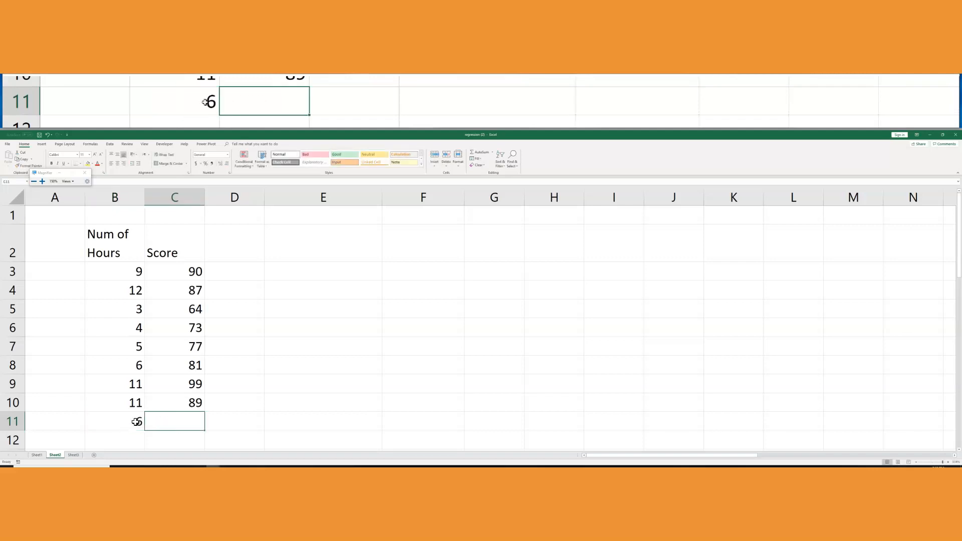
pyautogui.write('71')
pyautogui.press('Return')
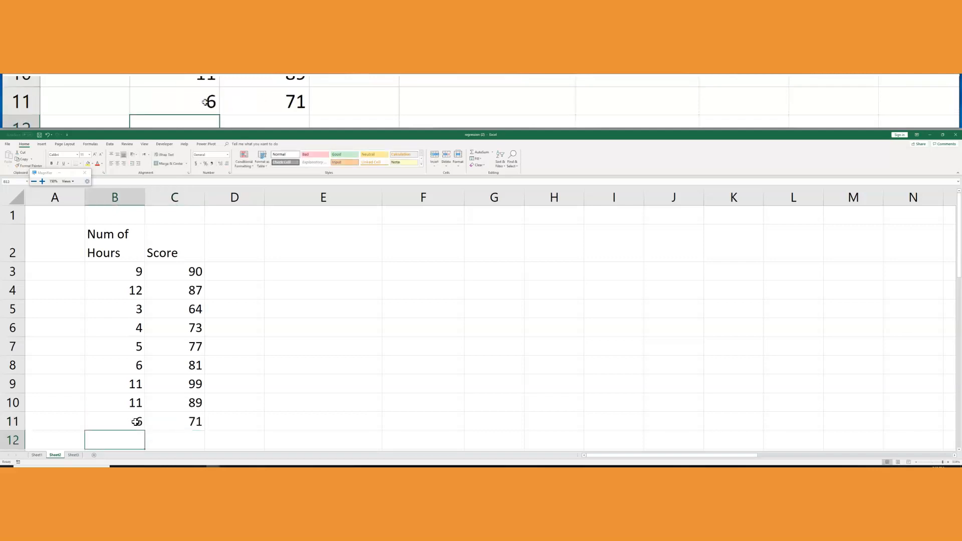
# Add another entry in row 12 with 3 hours and a score of 95
pyautogui.write('3')
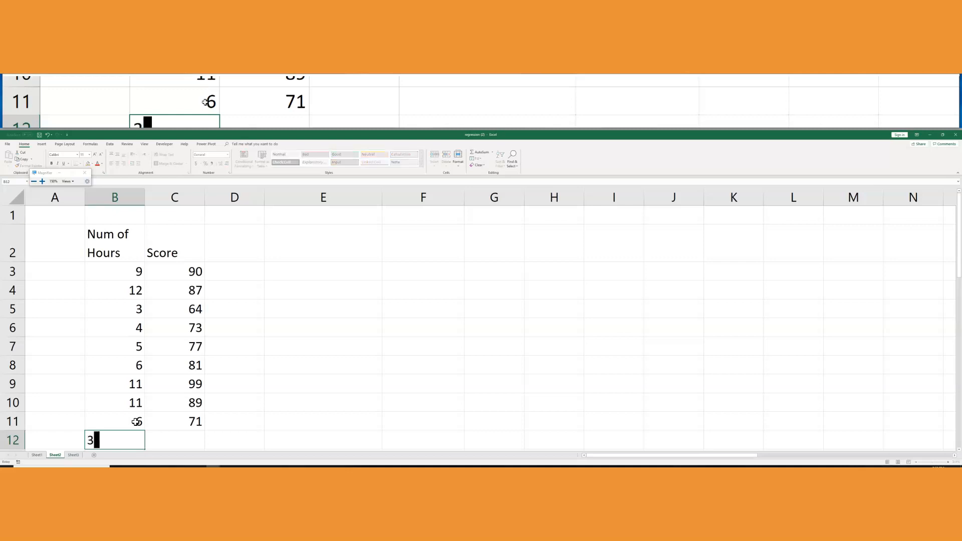
pyautogui.press('Tab')
pyautogui.write('95')
pyautogui.press('Return')
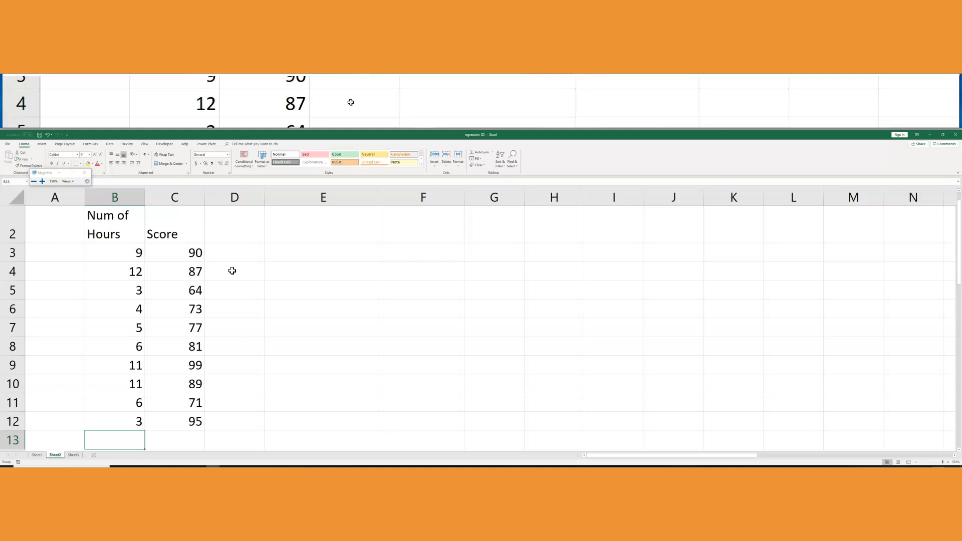
# Calculate the regression slope in E3 with SLOPE, using scores C3:C12 as known y values and hours B3:B12 as known x values
pyautogui.click(314, 251)
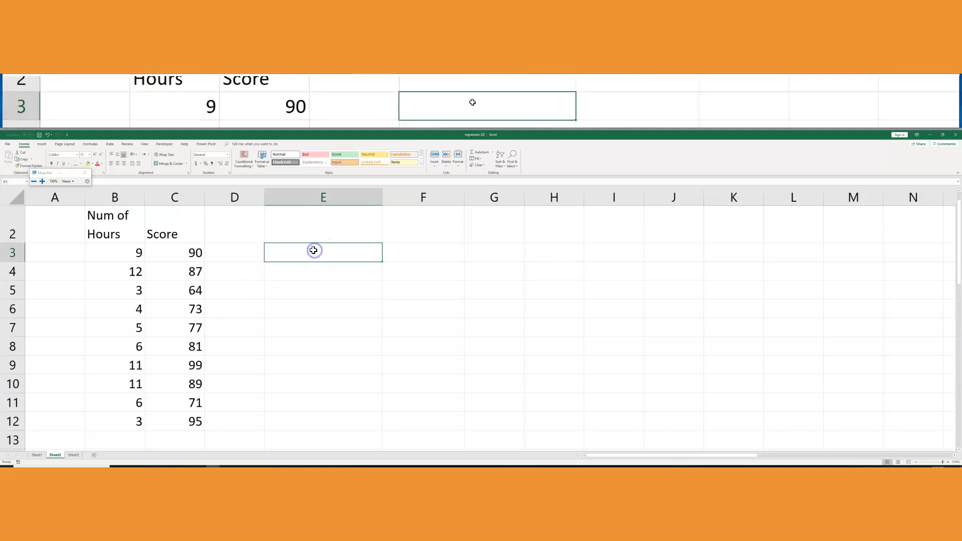
pyautogui.write('=slope')
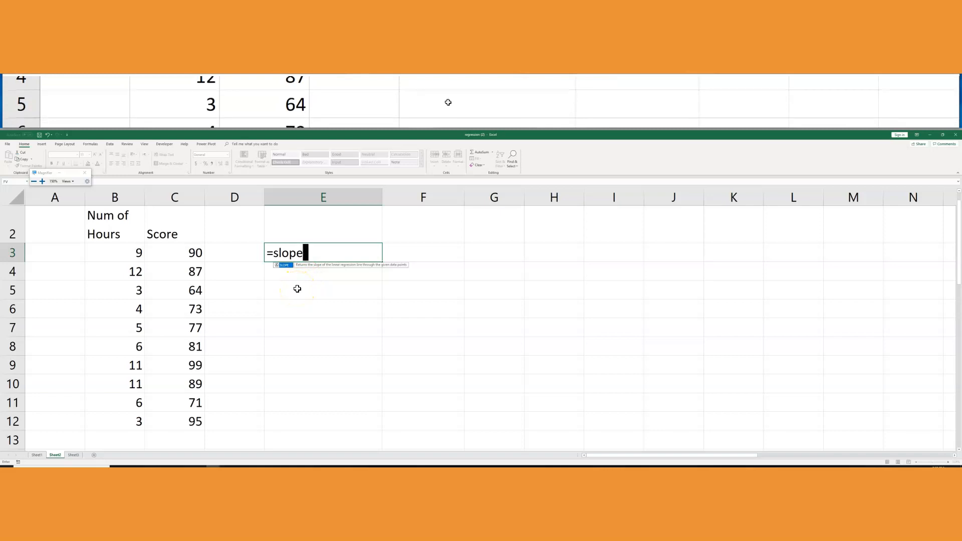
pyautogui.write('(')
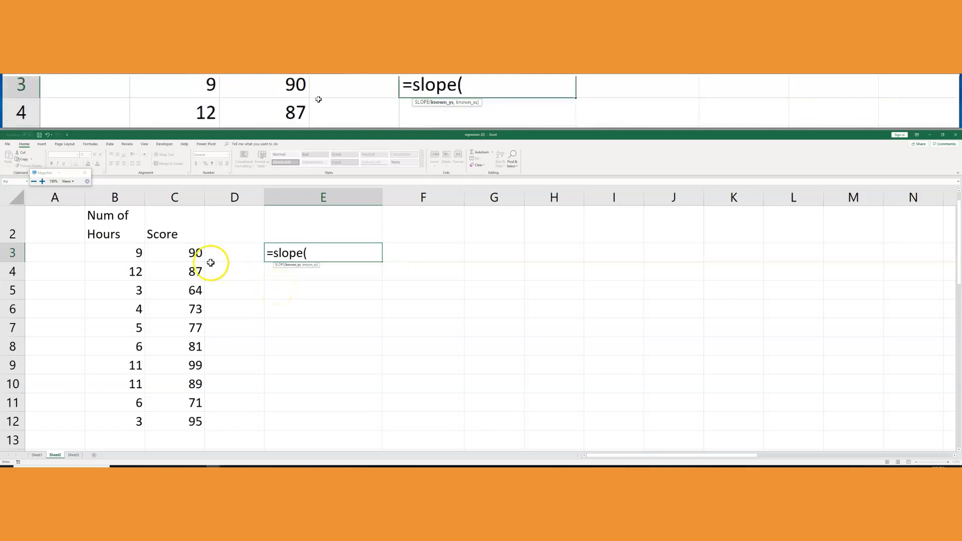
pyautogui.moveTo(178, 251); pyautogui.dragTo(172, 417)
pyautogui.write(',')
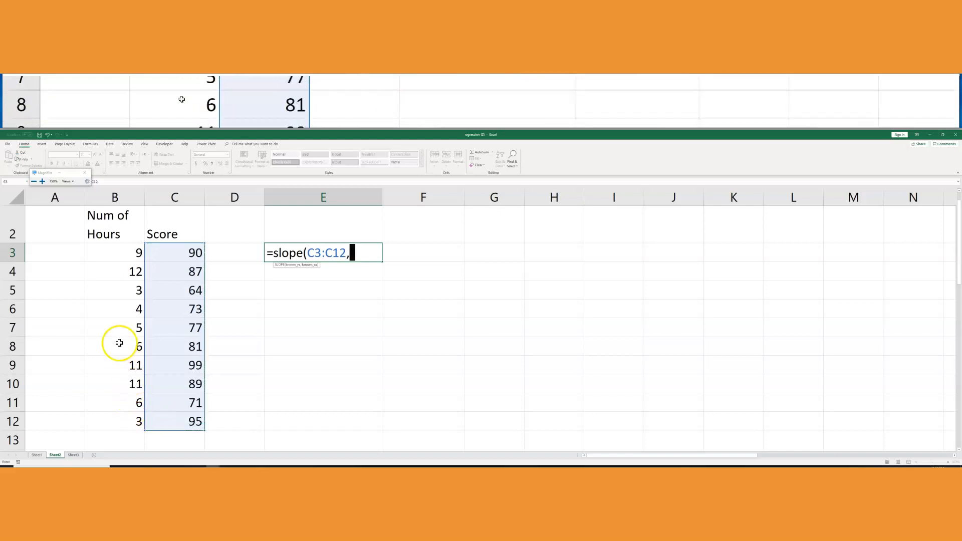
pyautogui.moveTo(134, 253); pyautogui.dragTo(116, 417)
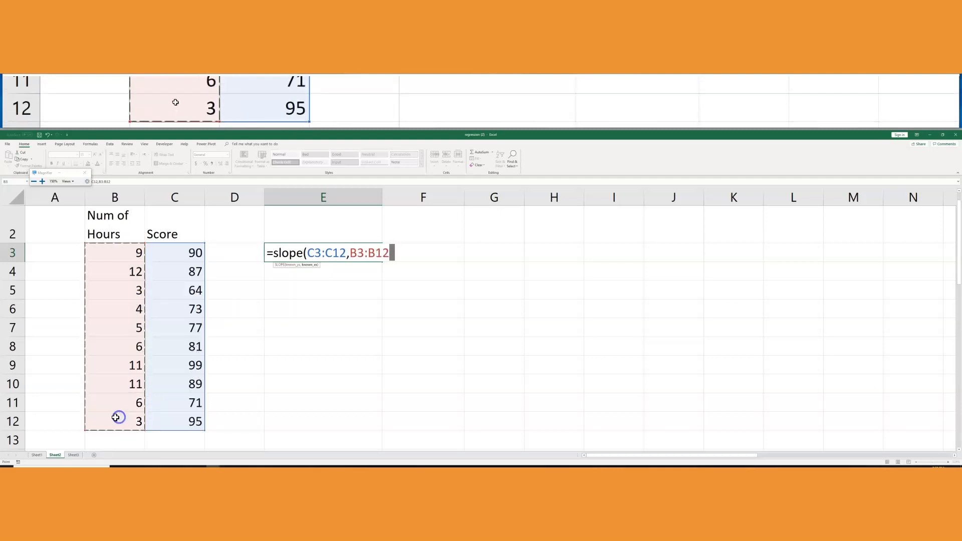
pyautogui.write(')')
pyautogui.press('Return')
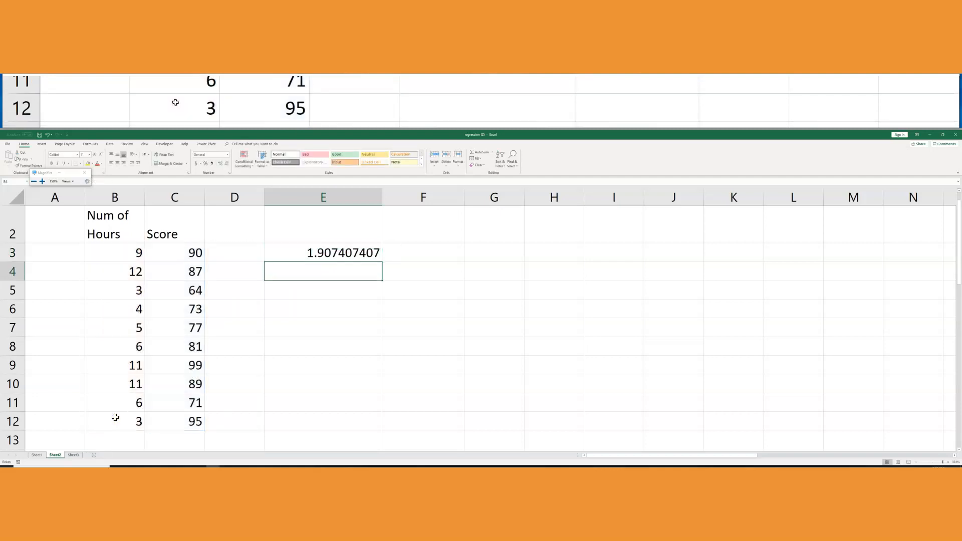
# Reduce the slope value in E3 to two decimal places
pyautogui.click(333, 253)
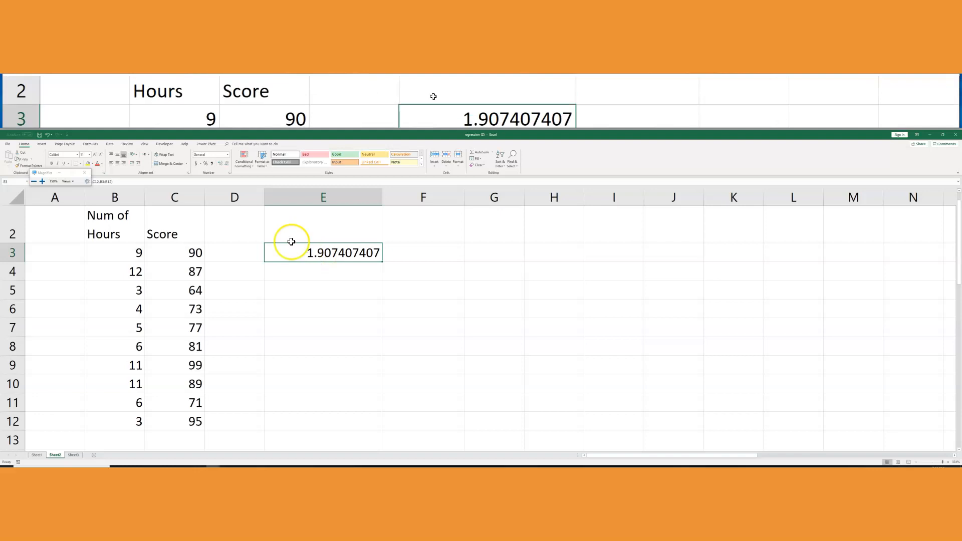
pyautogui.click(220, 164)
pyautogui.click(227, 163)
pyautogui.click(227, 164)
pyautogui.click(228, 163)
pyautogui.click(227, 163)
pyautogui.click(227, 163)
pyautogui.click(227, 164)
pyautogui.click(228, 163)
pyautogui.click(228, 163)
# Calculate the regression intercept in E4 with INTERCEPT, using scores C3:C12 as known y values and hours B3:B12 as known x values
pyautogui.click(324, 271)
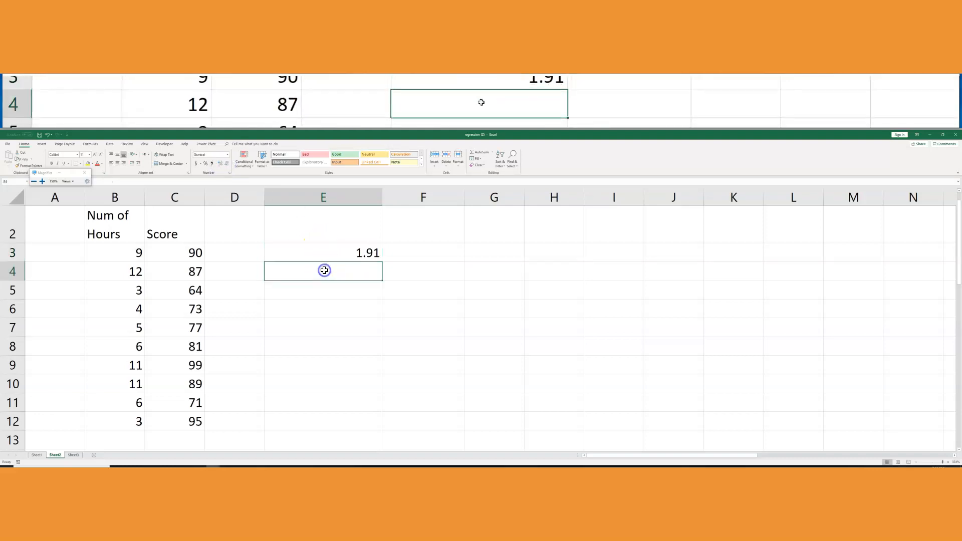
pyautogui.write('=In')
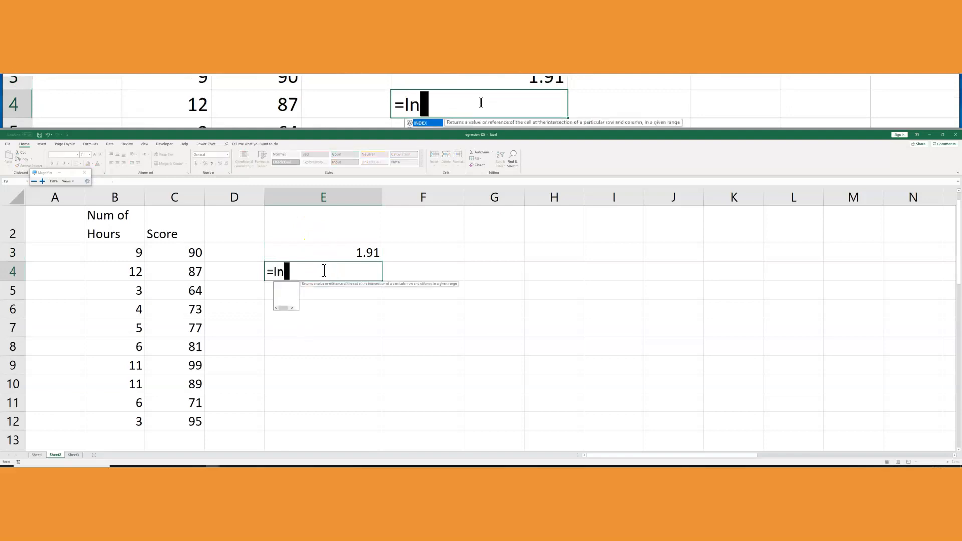
pyautogui.write('tercept')
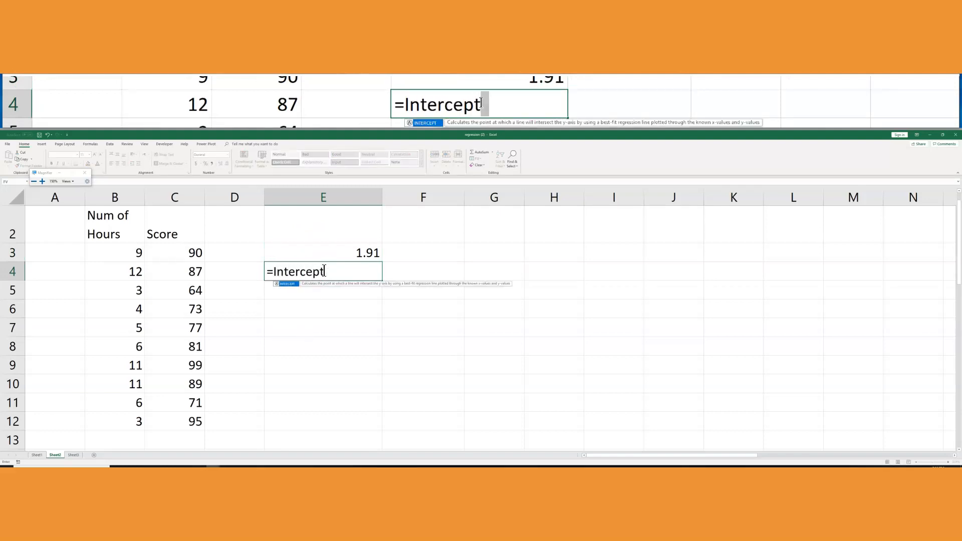
pyautogui.write('(')
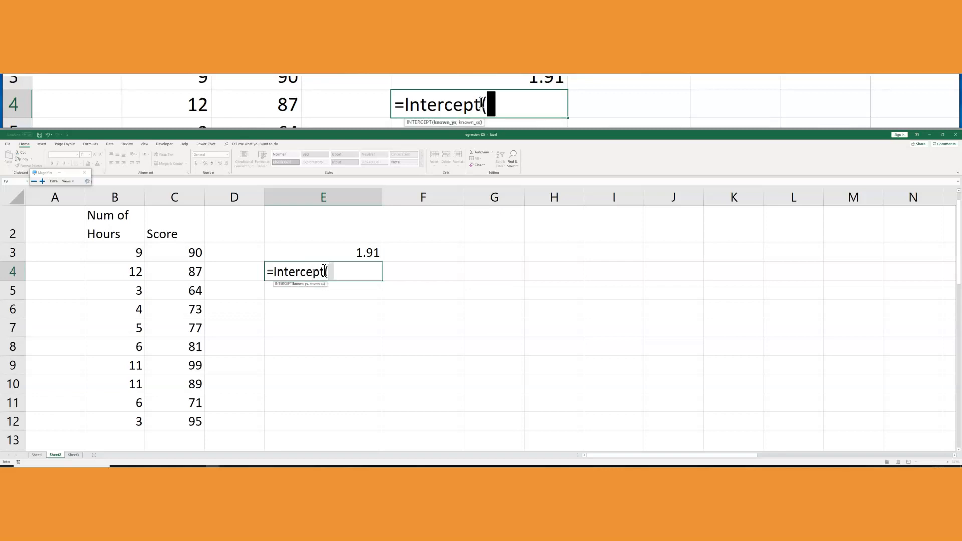
pyautogui.moveTo(193, 252); pyautogui.dragTo(174, 415)
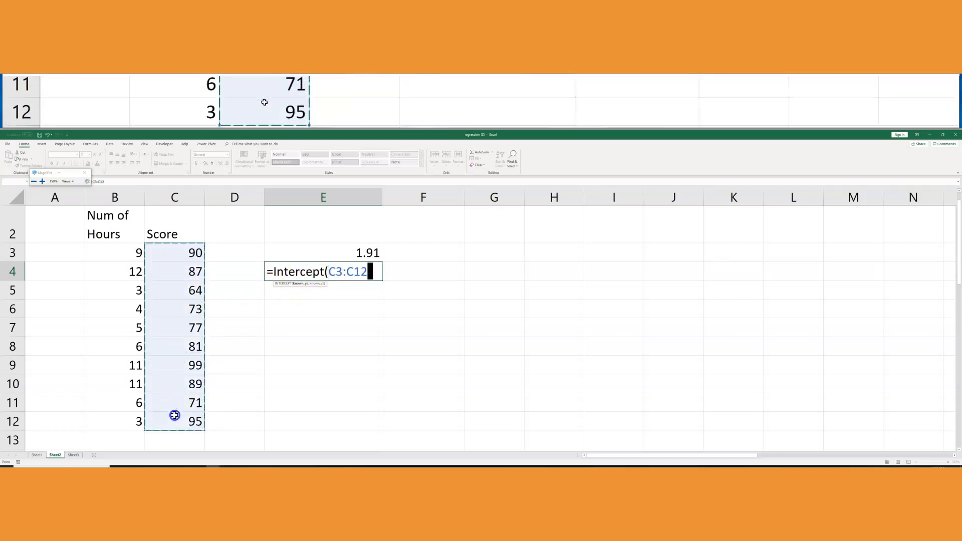
pyautogui.write(',')
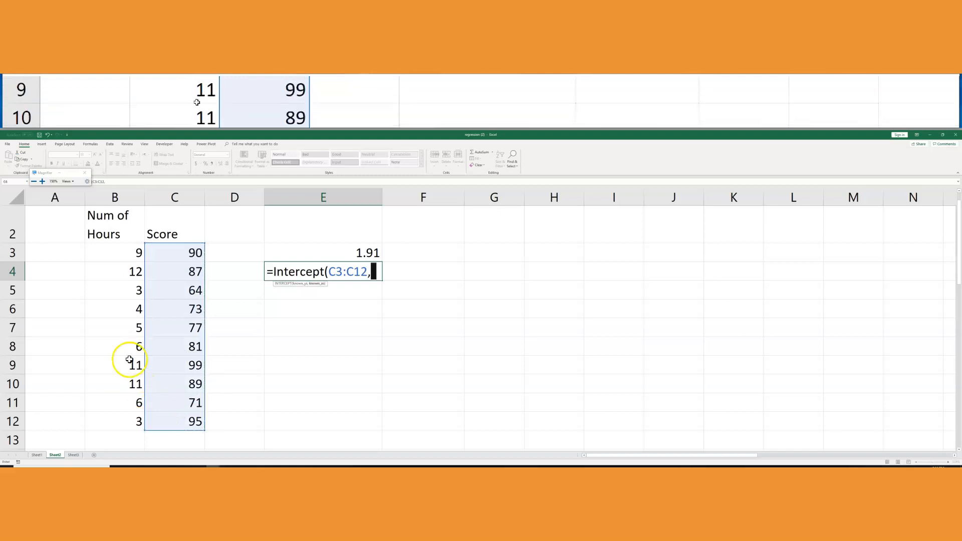
pyautogui.moveTo(108, 253); pyautogui.dragTo(118, 420)
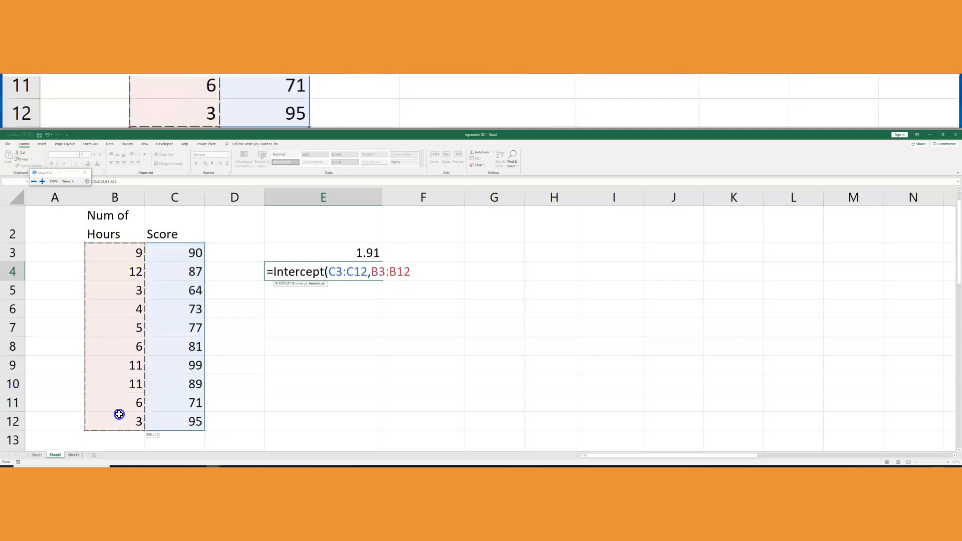
pyautogui.write(')')
pyautogui.press('Return')
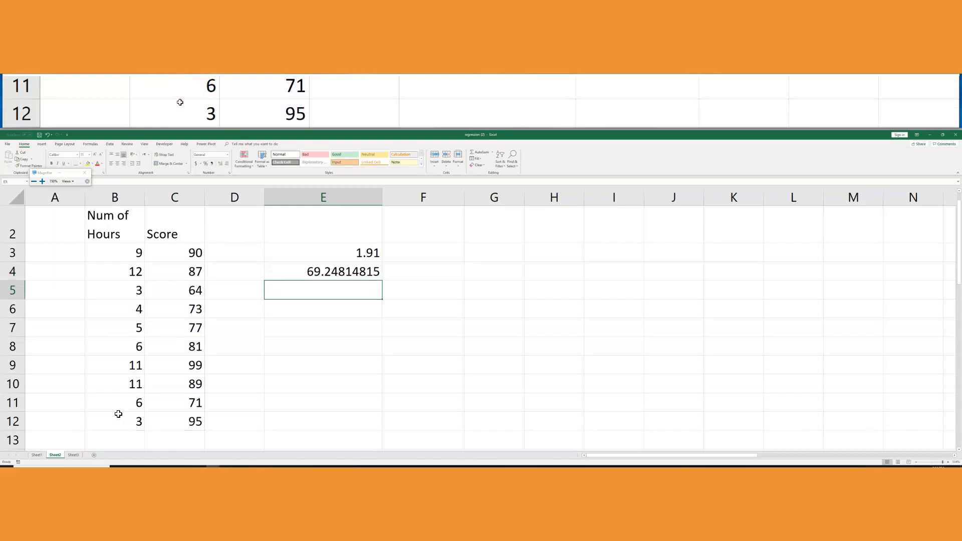
# Reduce the intercept value in E4 to two decimal places
pyautogui.click(322, 273)
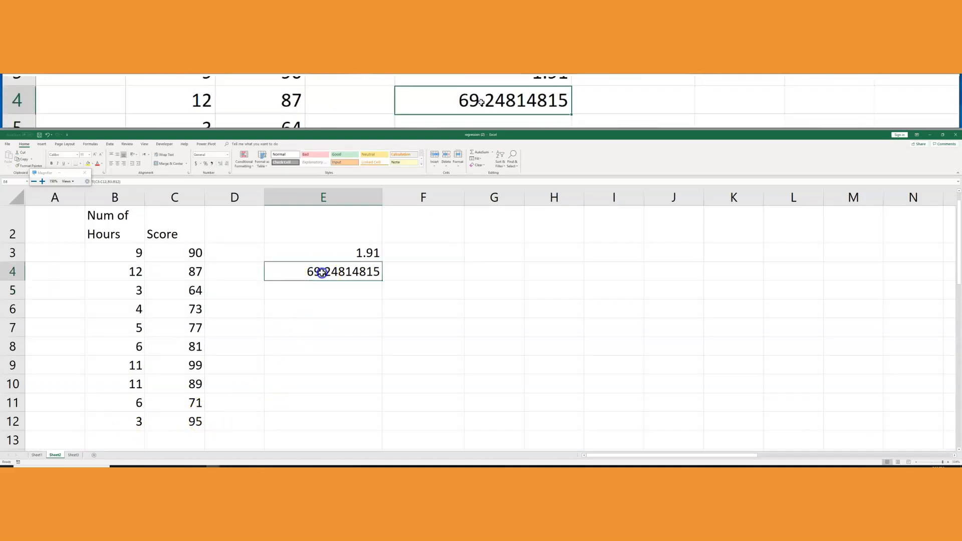
pyautogui.click(228, 164)
pyautogui.click(227, 164)
pyautogui.click(227, 164)
pyautogui.click(228, 164)
pyautogui.click(227, 164)
pyautogui.click(227, 164)
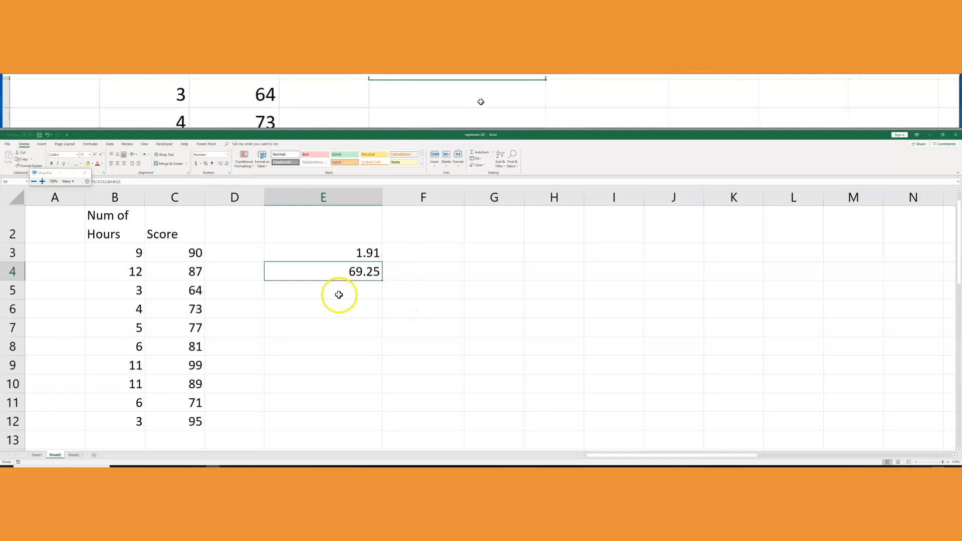
# Write the regression equation as the text "y=1.91x + 69.25" in E5
pyautogui.click(335, 291)
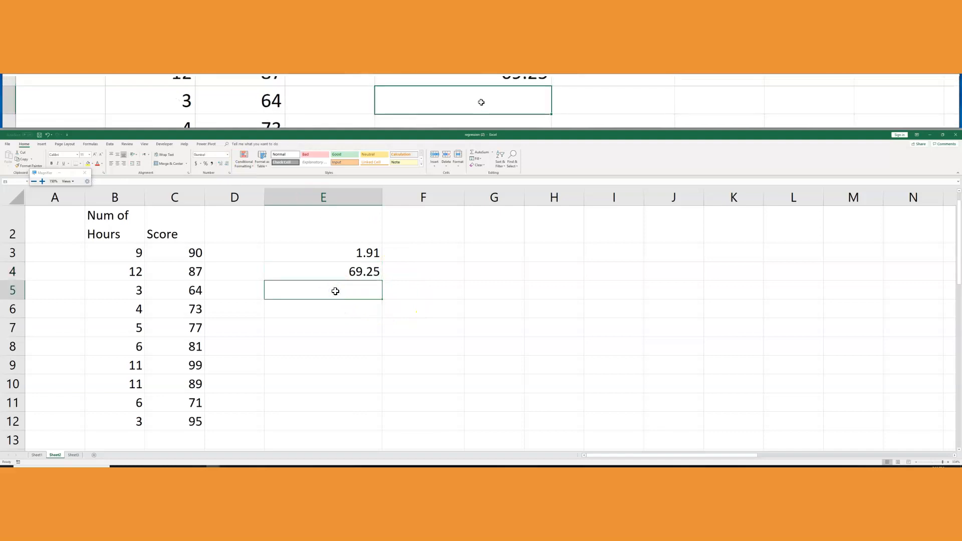
pyautogui.write('y=')
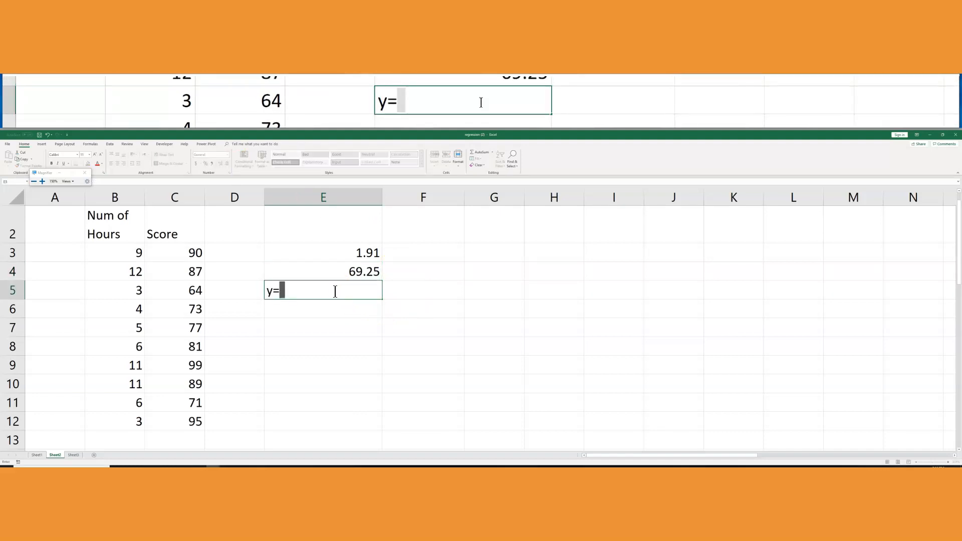
pyautogui.write('19.')
pyautogui.press('BackSpace')
pyautogui.press('BackSpace')
pyautogui.write('.19')
pyautogui.press('BackSpace')
pyautogui.press('BackSpace')
pyautogui.write('91x ')
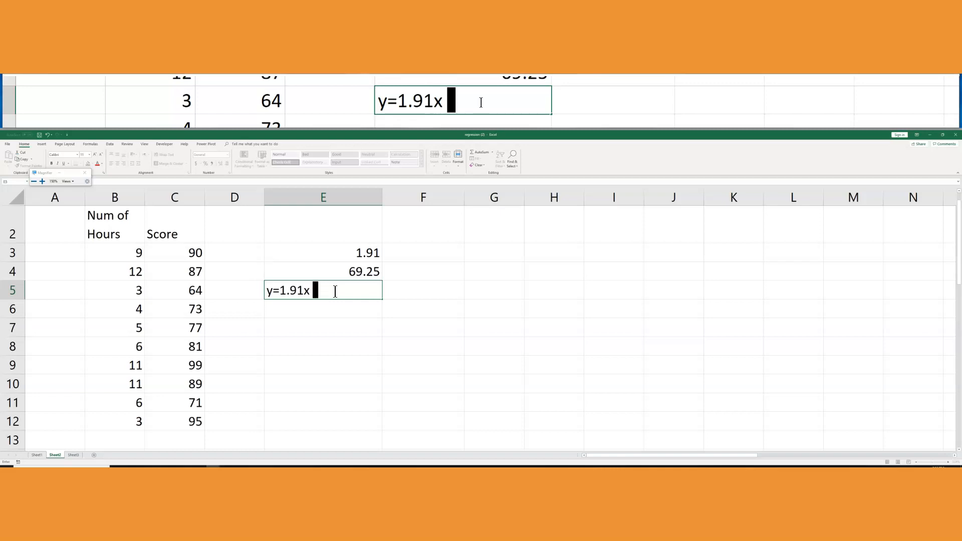
pyautogui.write('+ 69.25')
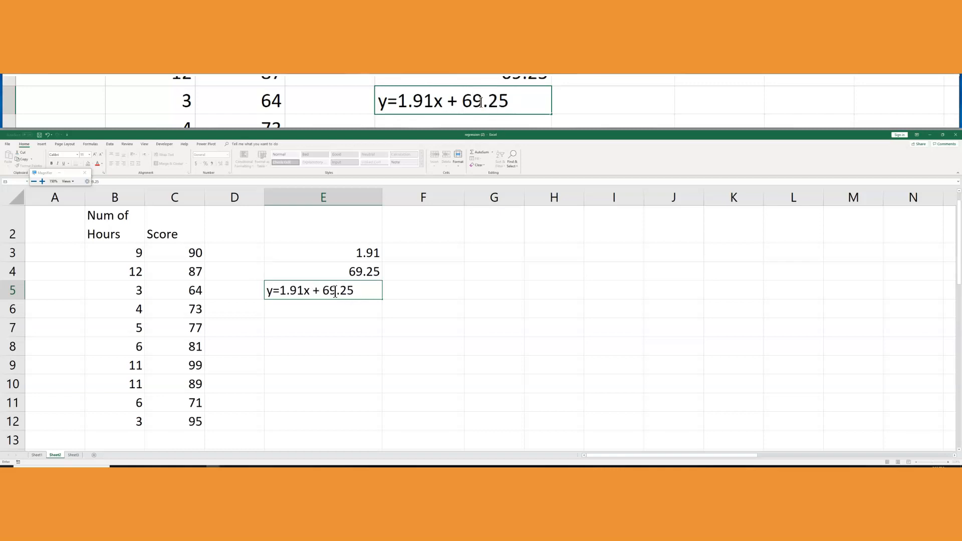
pyautogui.press('Return')
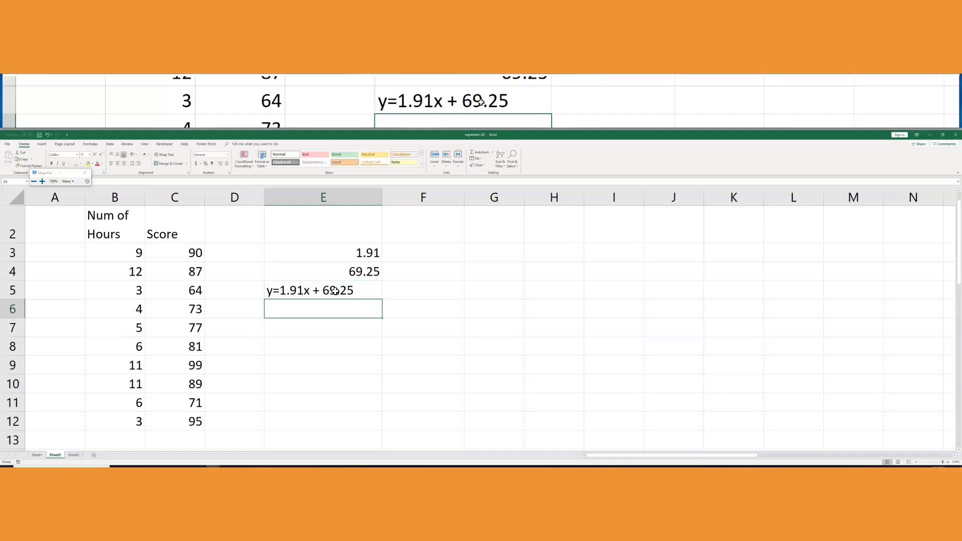
# Calculate the correlation coefficient in E6 with CORREL, using scores C3:C12 and hours B3:B12 as the two arrays
pyautogui.write('=corr')
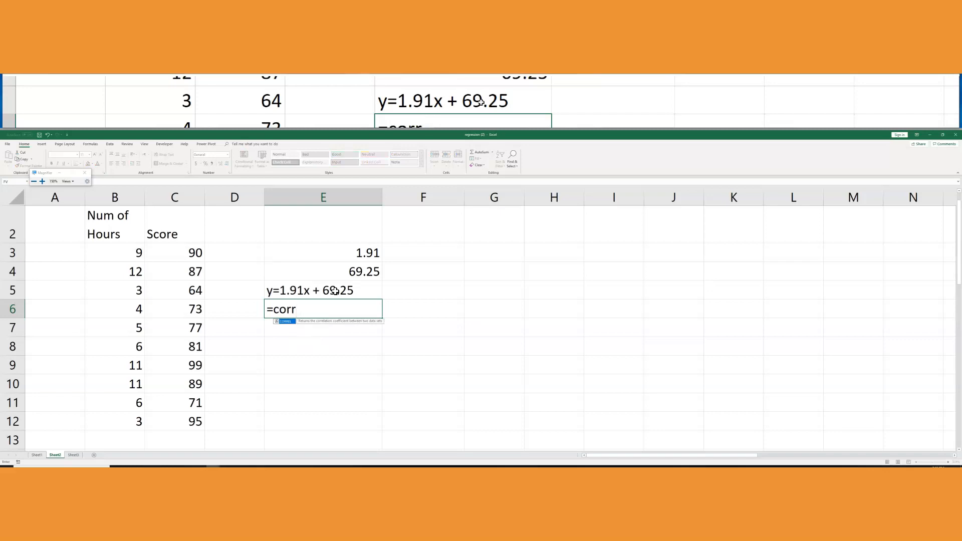
pyautogui.write('e')
pyautogui.press('BackSpace')
pyautogui.write('el(')
pyautogui.press('BackSpace')
pyautogui.press('Tab')
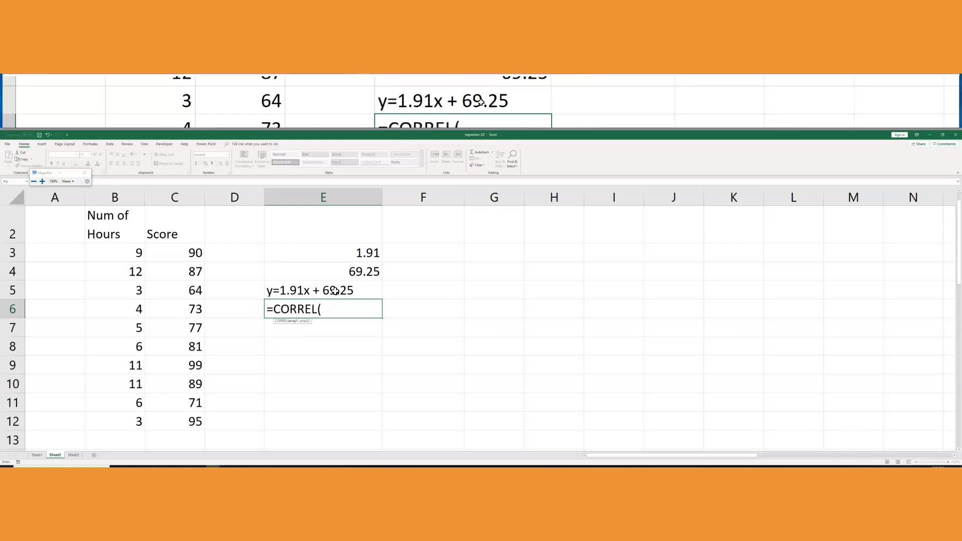
pyautogui.moveTo(193, 257); pyautogui.dragTo(181, 419)
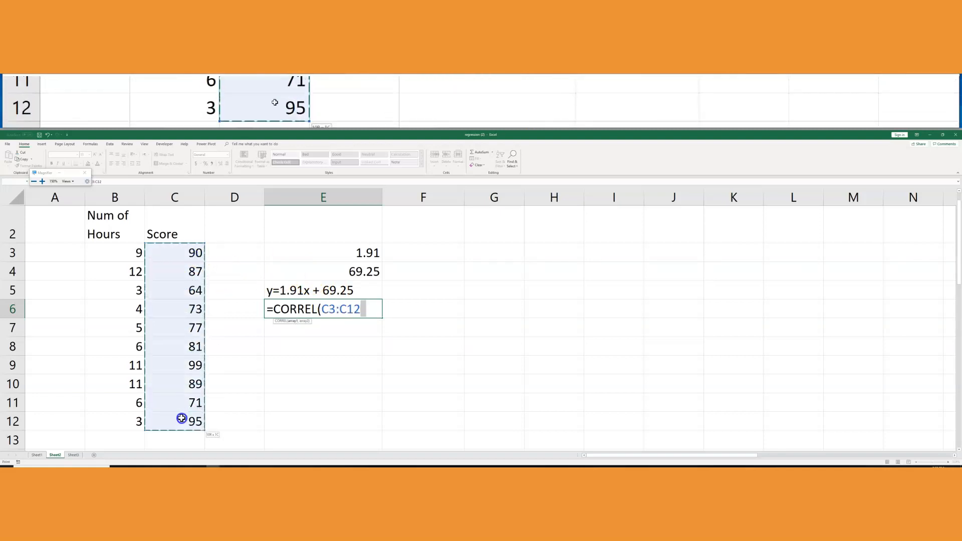
pyautogui.write(',')
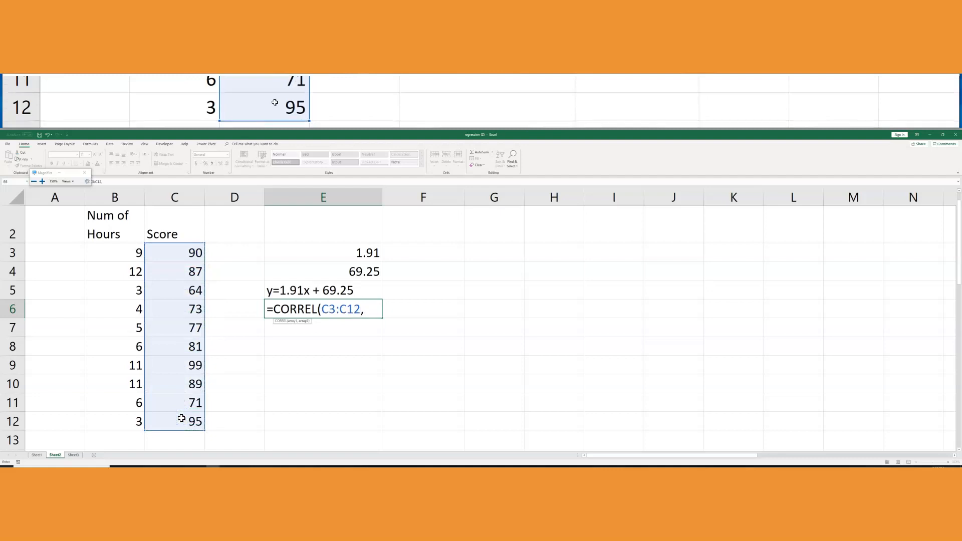
pyautogui.moveTo(127, 253); pyautogui.dragTo(137, 424)
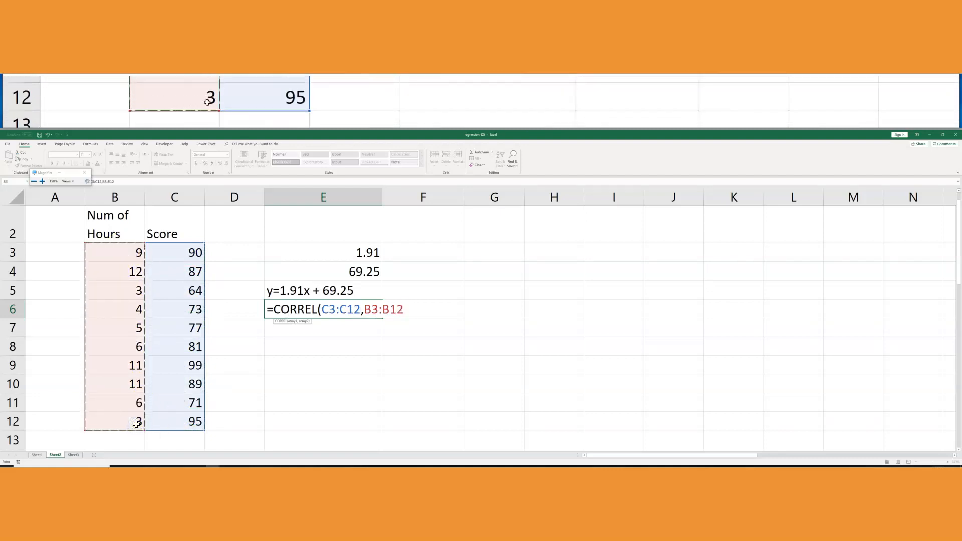
pyautogui.write(')')
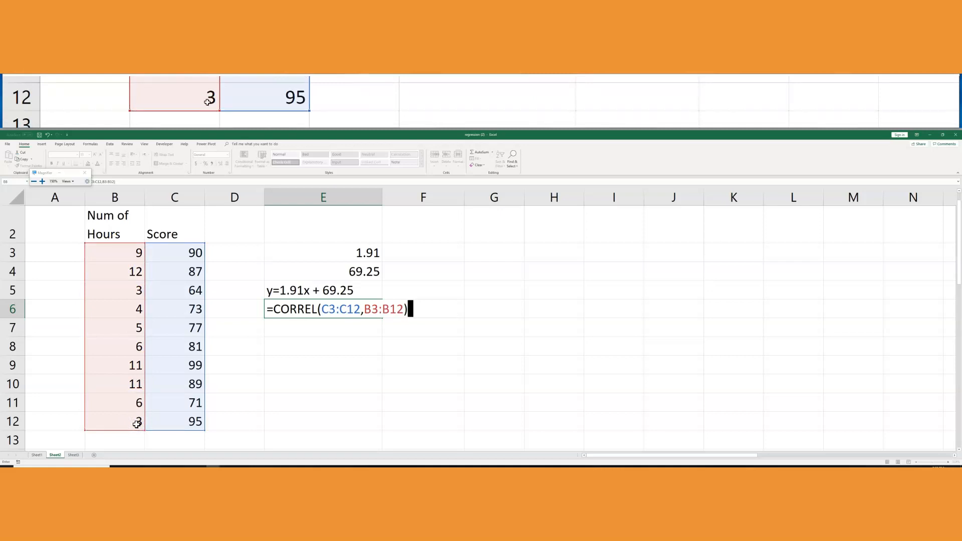
pyautogui.press('Return')
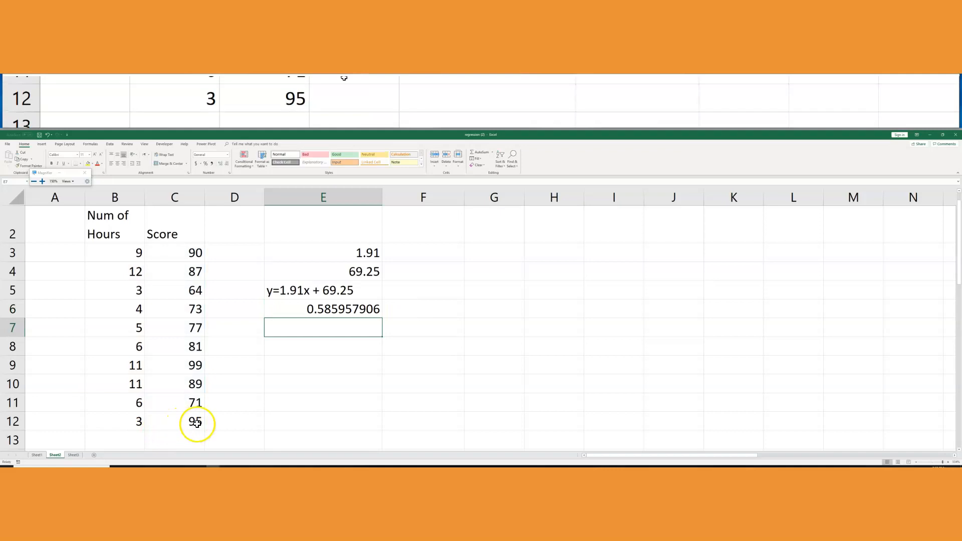
# Reduce the correlation value in E6 to four decimal places
pyautogui.click(315, 309)
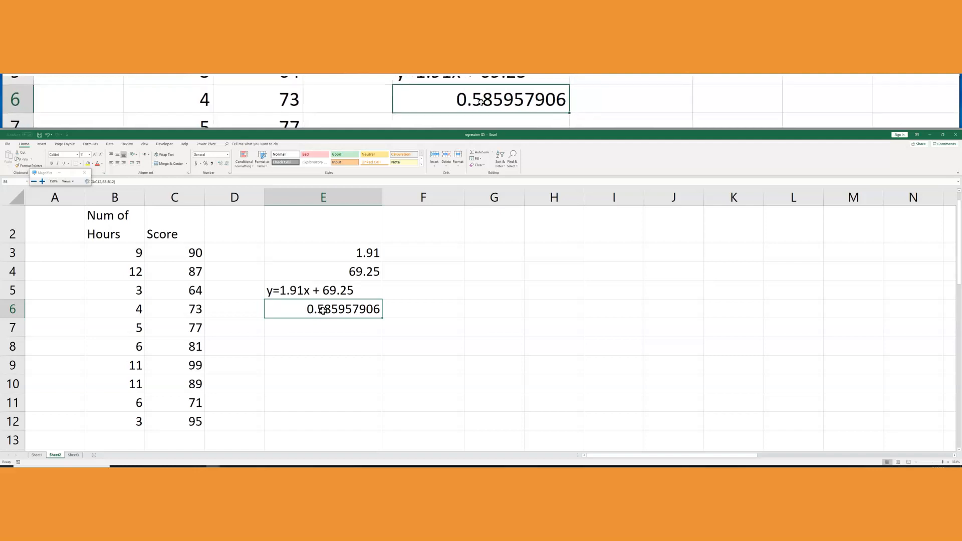
pyautogui.click(227, 164)
pyautogui.click(227, 164)
pyautogui.click(227, 164)
pyautogui.click(227, 164)
pyautogui.click(227, 164)
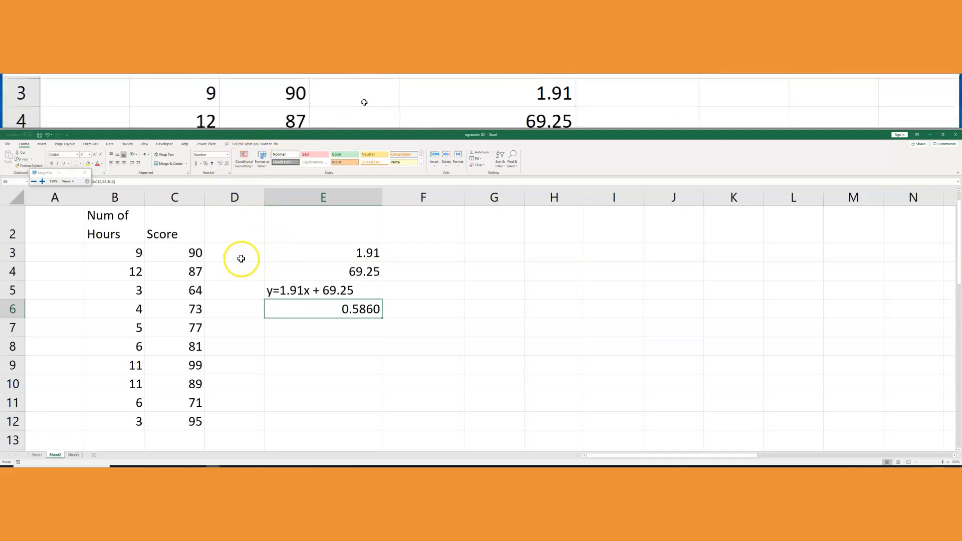
# Insert a markers-only scatter chart from the hours and scores data in B2:C12, including the headers
pyautogui.click(120, 224)
pyautogui.moveTo(120, 224); pyautogui.dragTo(180, 422)
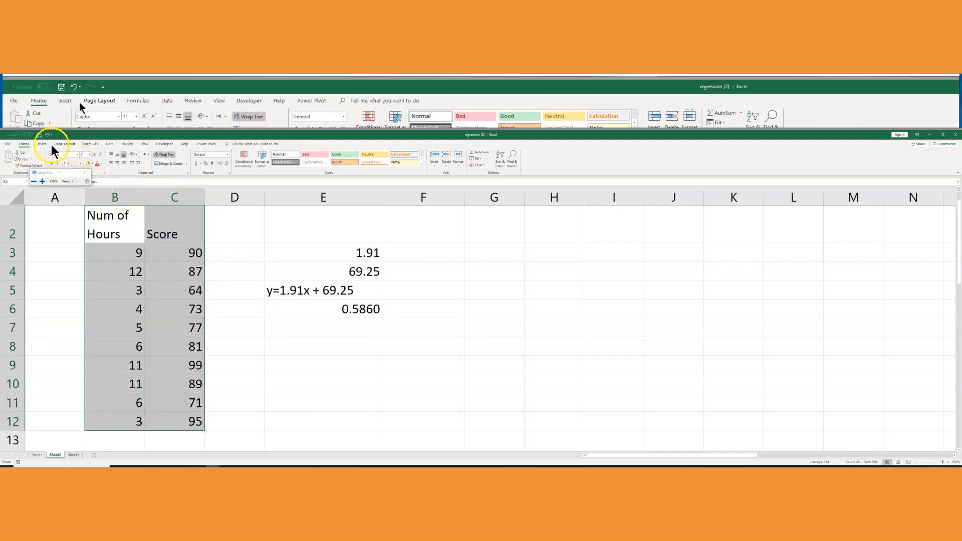
pyautogui.click(42, 144)
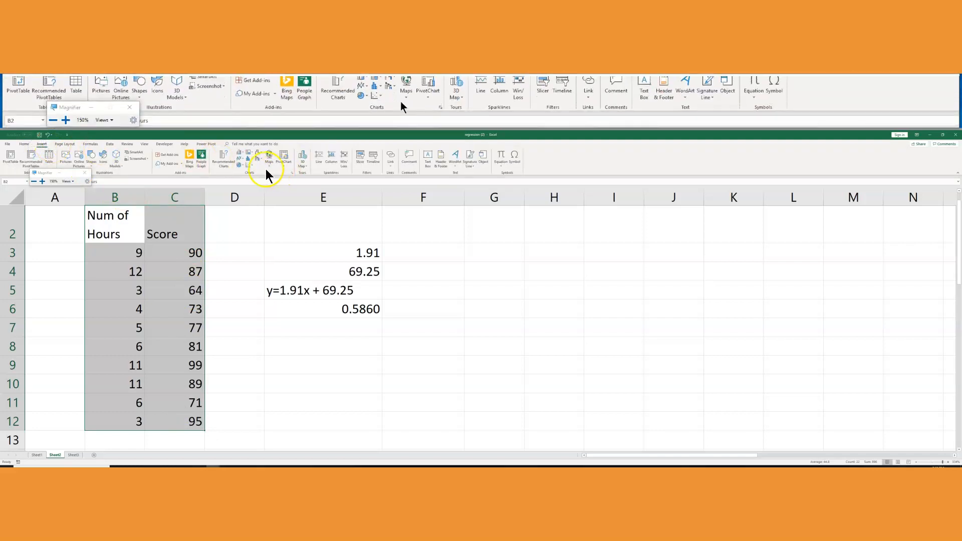
pyautogui.click(250, 166)
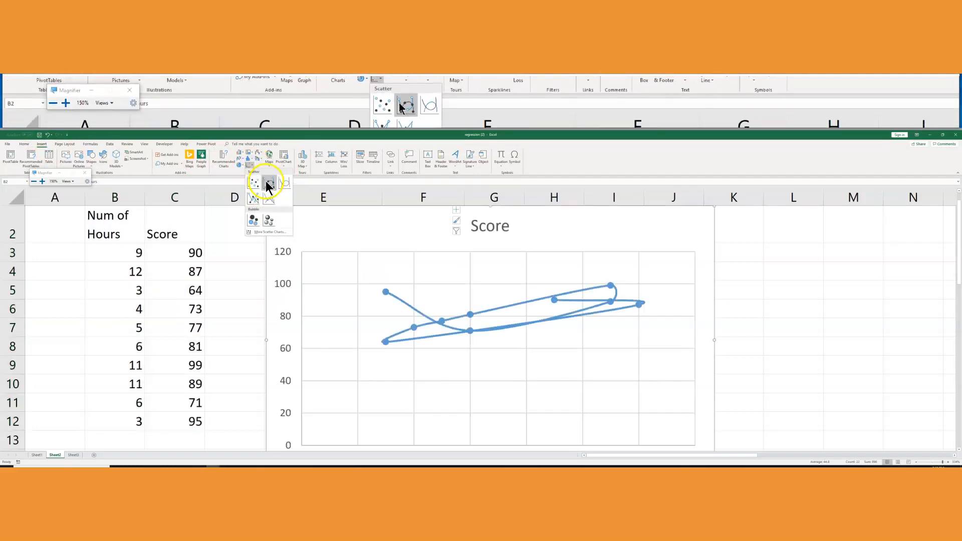
pyautogui.click(253, 183)
pyautogui.click(254, 184)
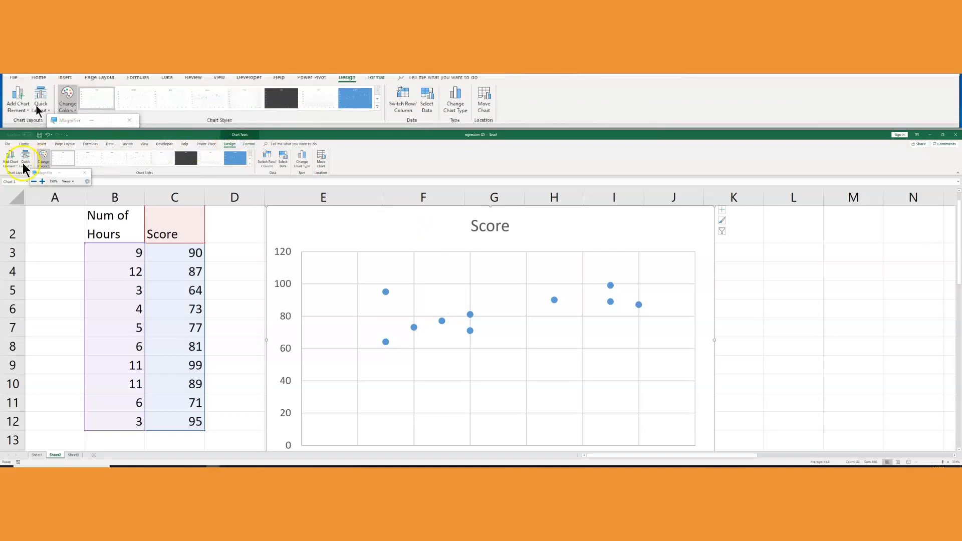
# Add a linear trendline to the scatter chart
pyautogui.click(61, 172)
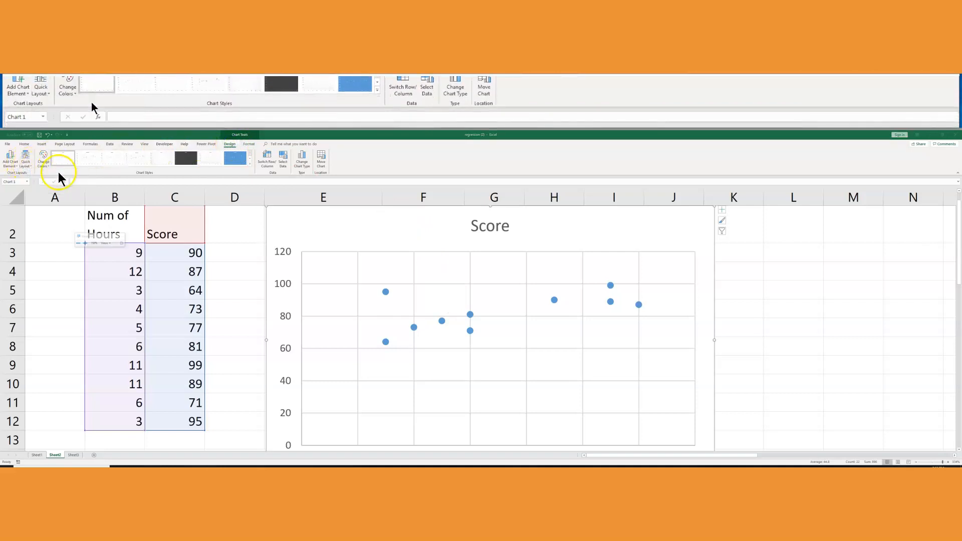
pyautogui.click(14, 164)
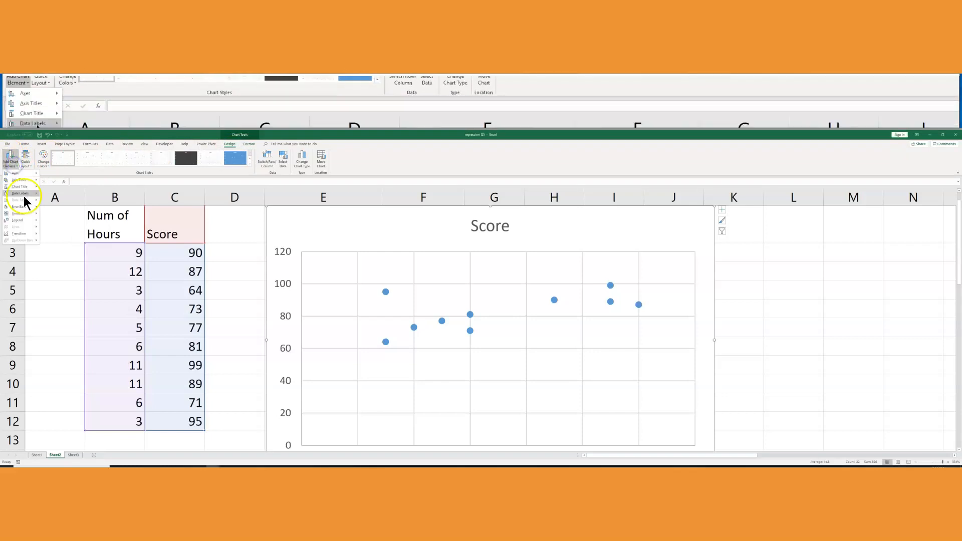
pyautogui.moveTo(24, 235)
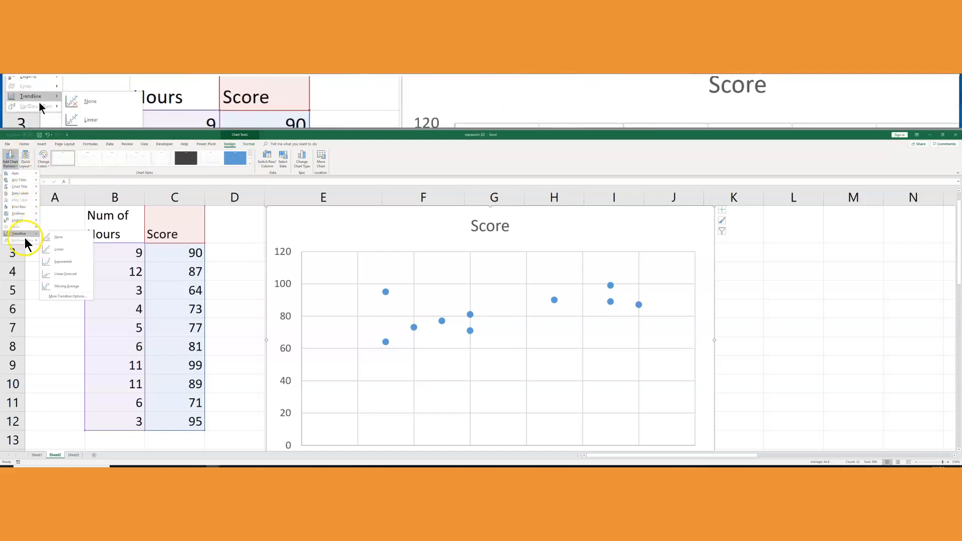
pyautogui.click(54, 248)
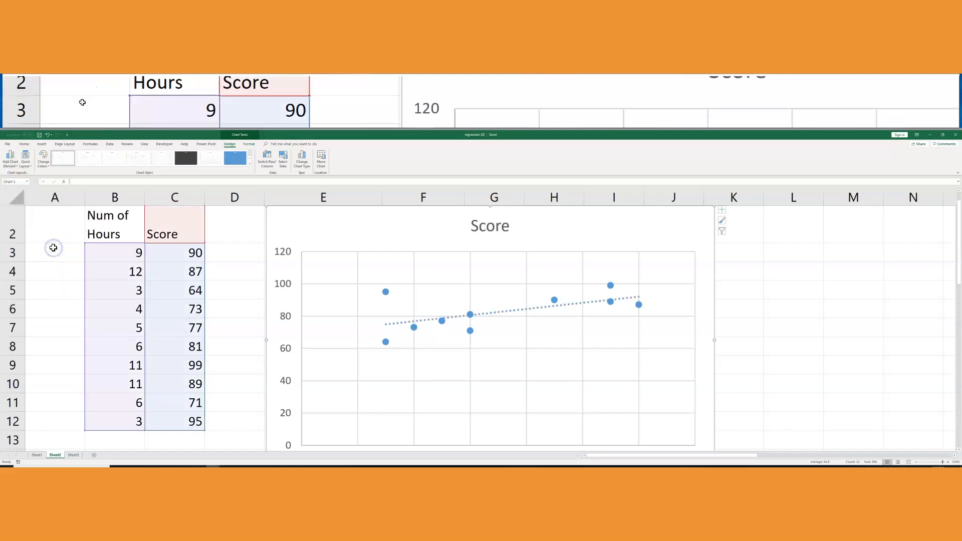
# Apply quick layout Layout 9 to the scatter chart and move the chart clear of the results in column E
pyautogui.click(25, 163)
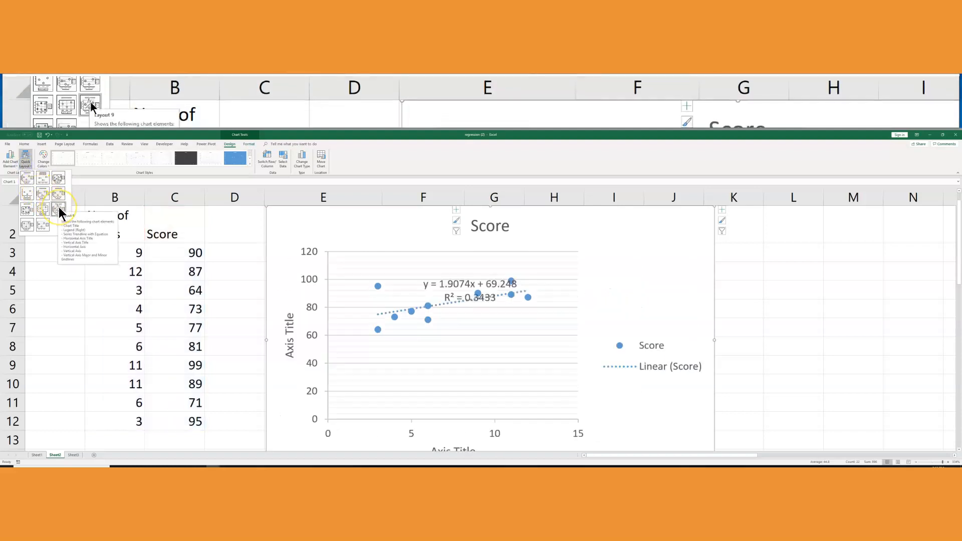
pyautogui.click(59, 210)
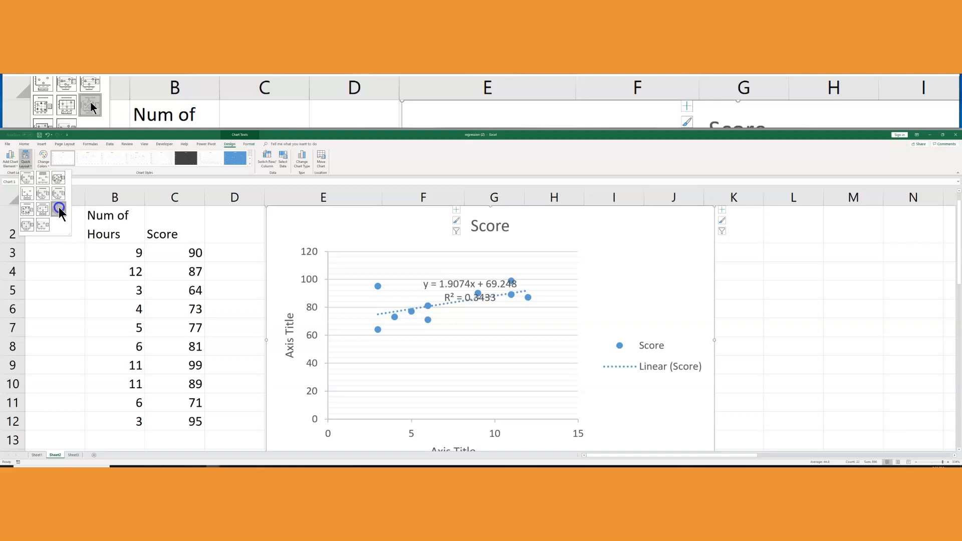
pyautogui.moveTo(354, 233); pyautogui.dragTo(512, 222)
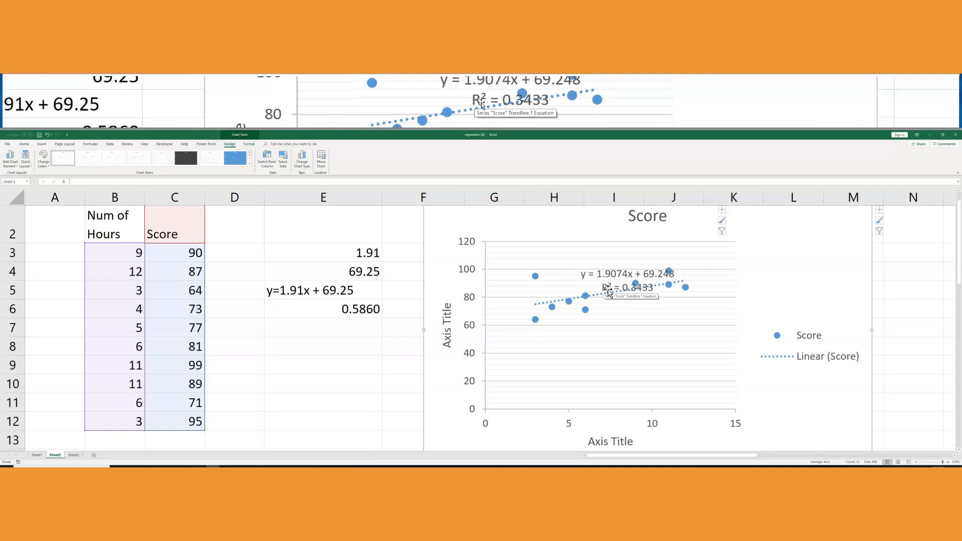
# Delete the legend and the horizontal axis title from the scatter chart
pyautogui.click(797, 334)
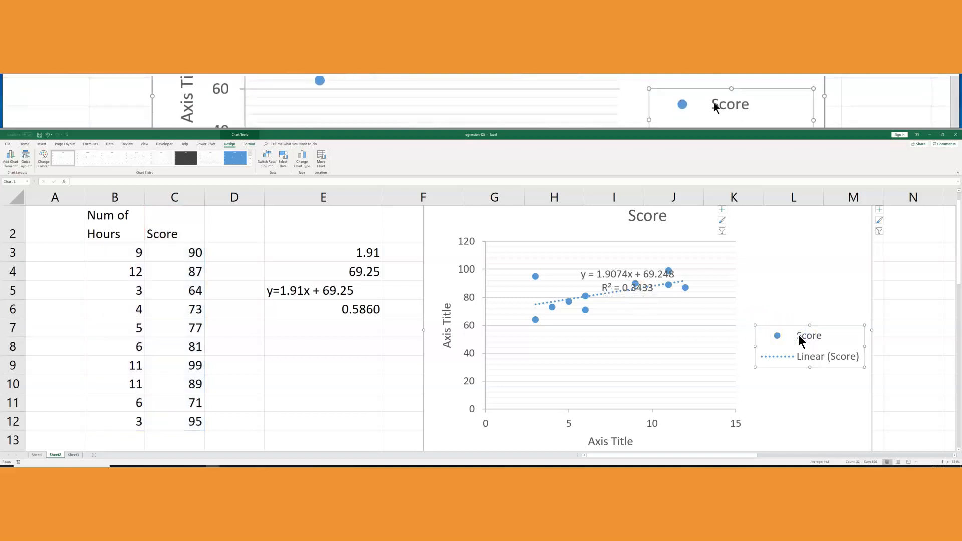
pyautogui.press('Delete')
pyautogui.click(648, 439)
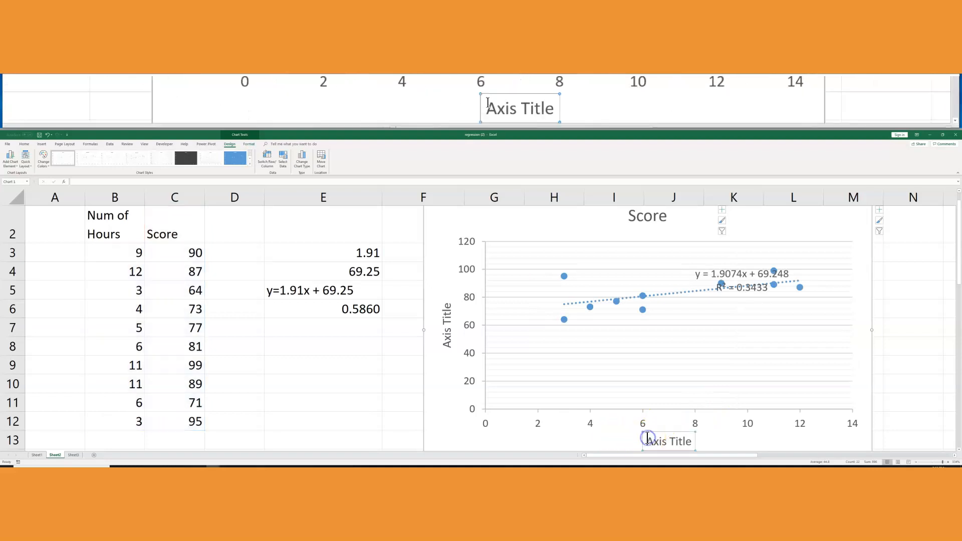
pyautogui.press('Delete')
# Change the scatter chart's title to "Correl between Num of hours and Scores"
pyautogui.click(639, 215)
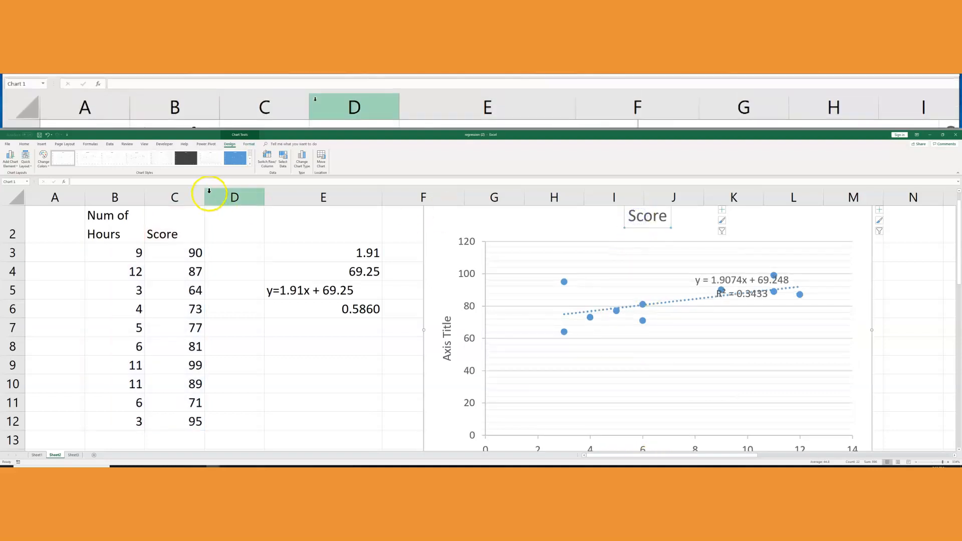
pyautogui.click(208, 183)
pyautogui.write('Correl')
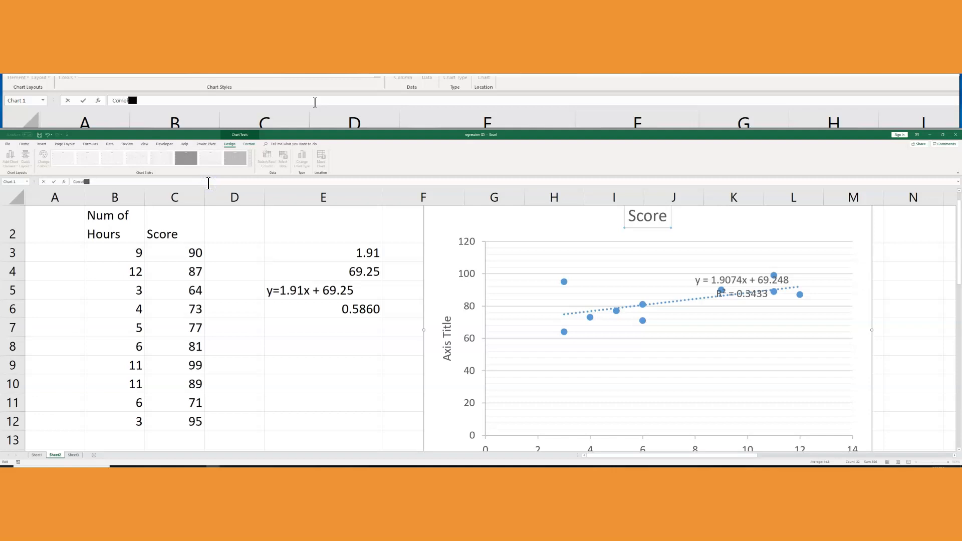
pyautogui.write(' between Num of hours and Scores')
pyautogui.press('Return')
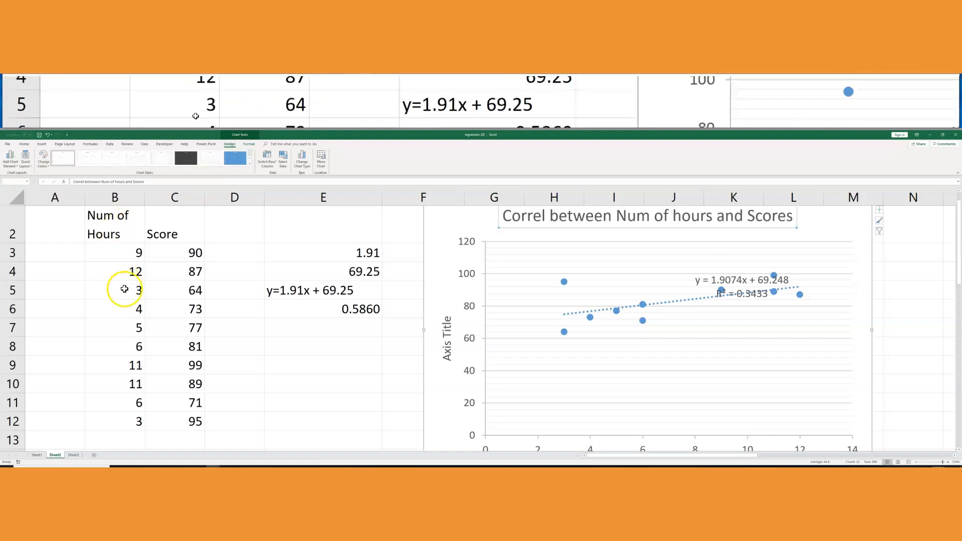
# Calculate the square root of 0.3533 in E8 with the SQRT function
pyautogui.click(277, 345)
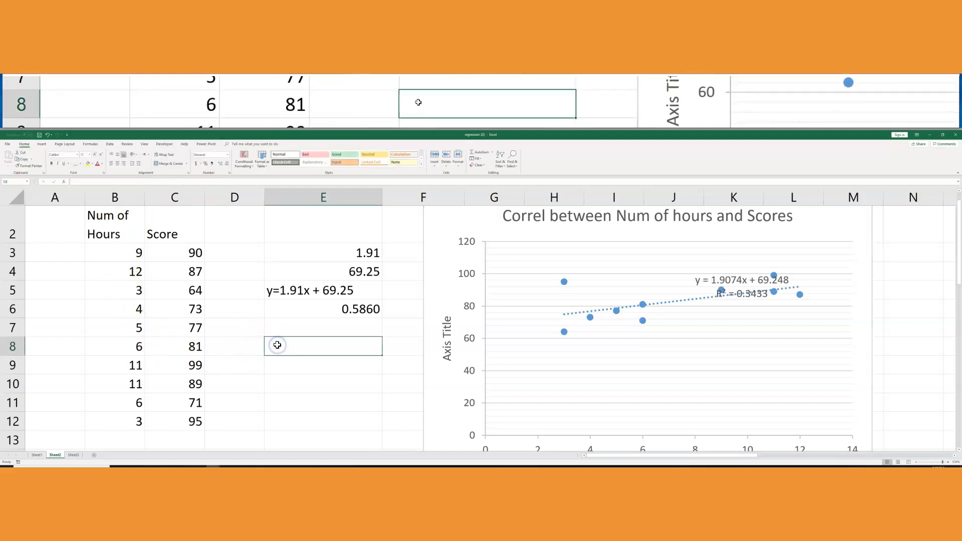
pyautogui.write('=r')
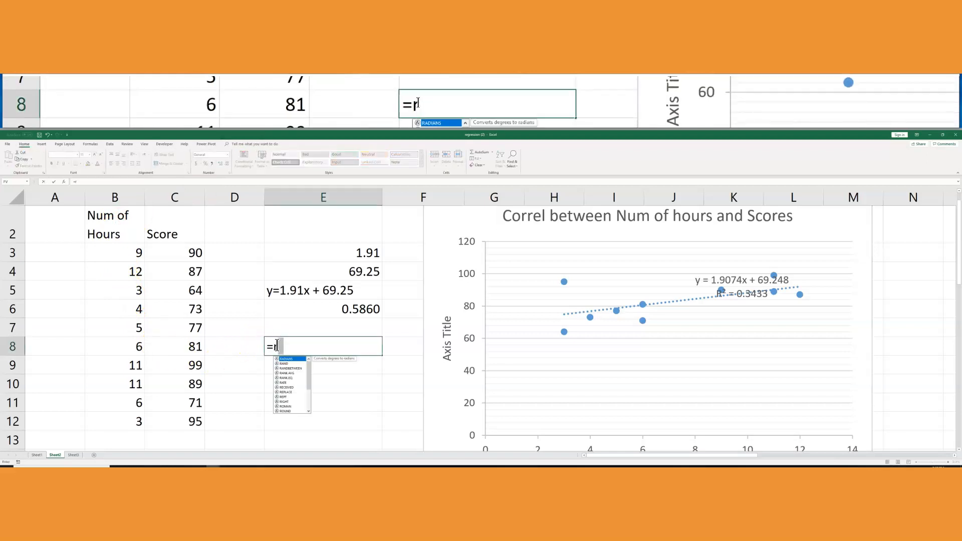
pyautogui.press('BackSpace')
pyautogui.write('sqrt')
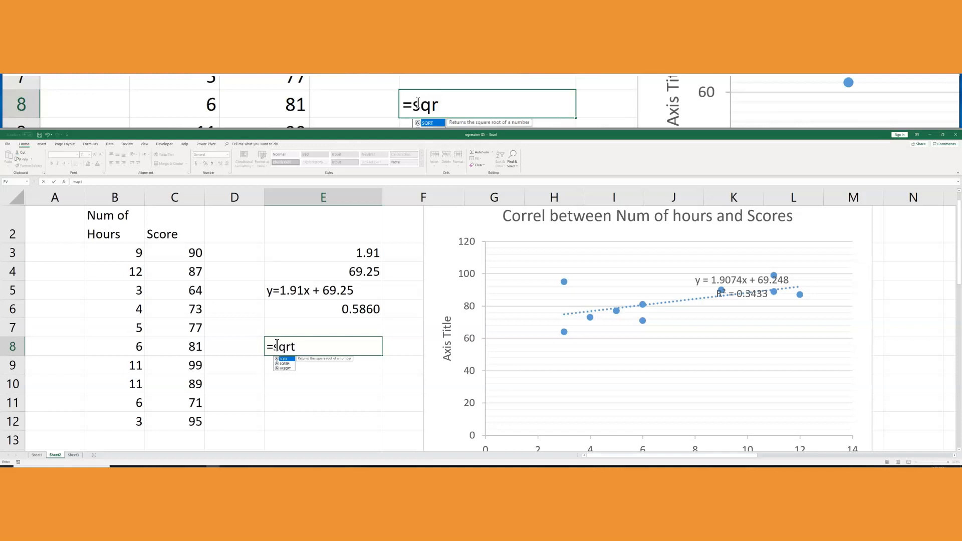
pyautogui.write('(0.3533)')
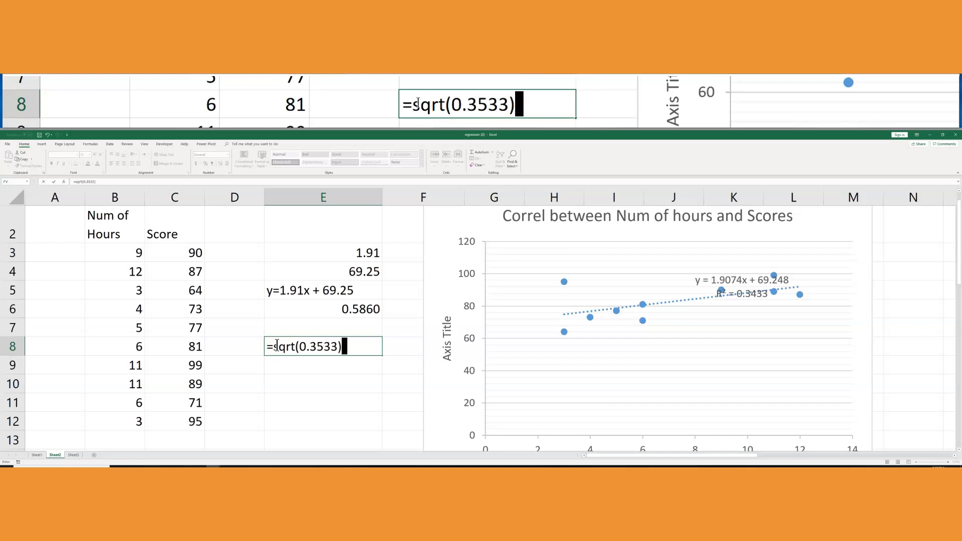
pyautogui.press('Return')
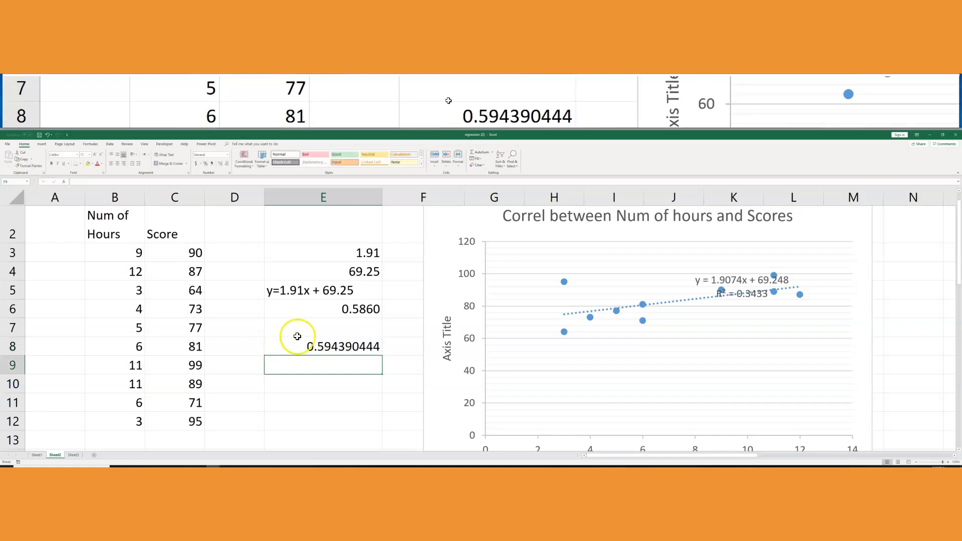
# Format the square root result in E8 to five decimal places
pyautogui.click(375, 311)
pyautogui.click(359, 348)
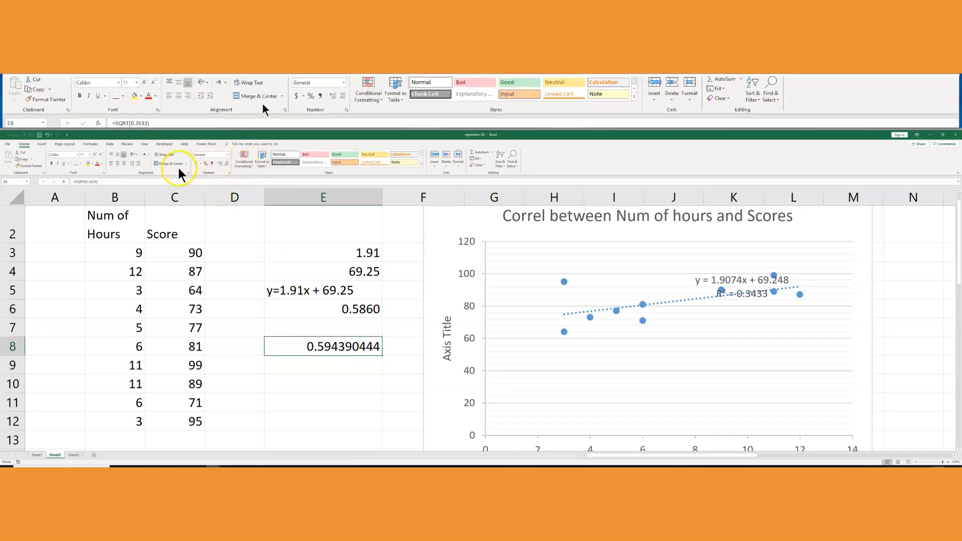
pyautogui.click(221, 164)
pyautogui.click(226, 164)
pyautogui.click(226, 164)
pyautogui.click(226, 164)
pyautogui.click(226, 164)
pyautogui.click(226, 164)
pyautogui.click(226, 164)
pyautogui.click(226, 163)
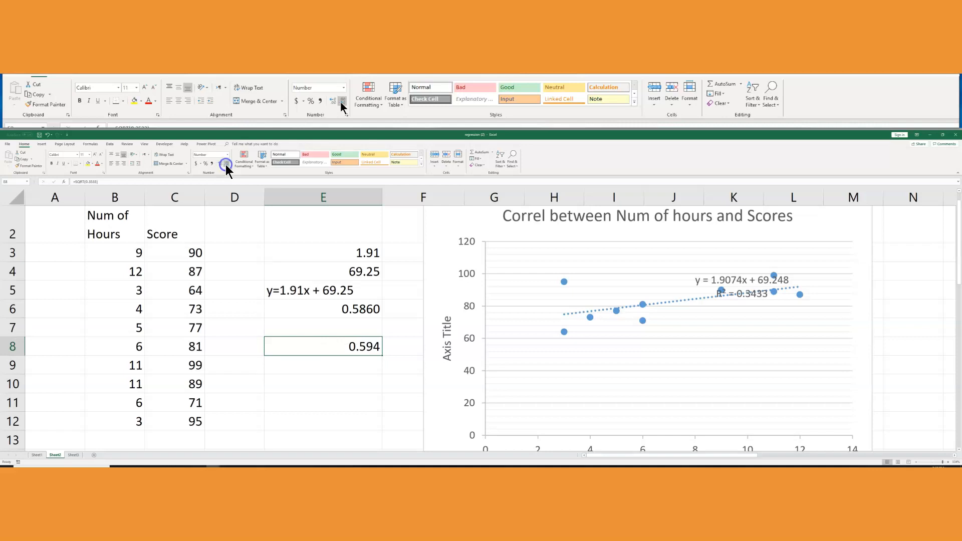
pyautogui.click(219, 164)
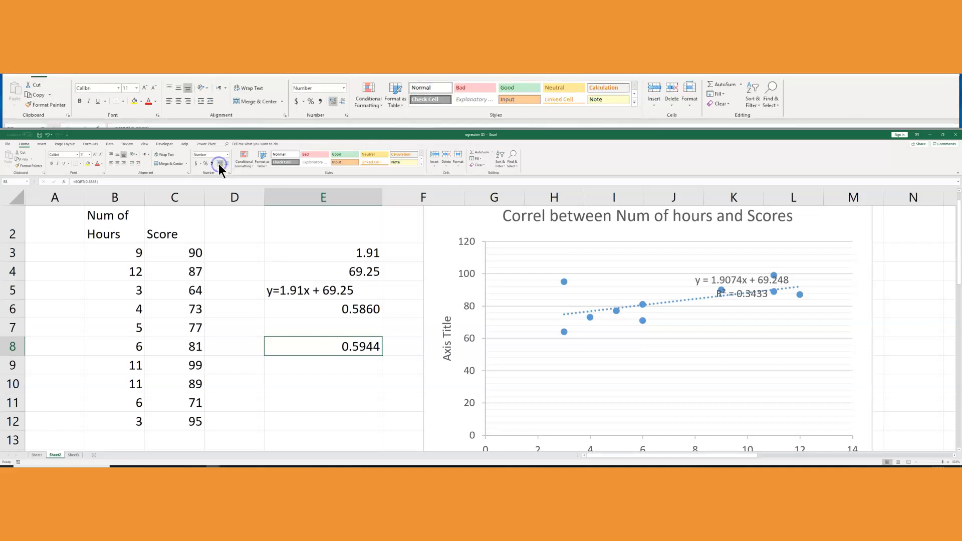
pyautogui.click(220, 164)
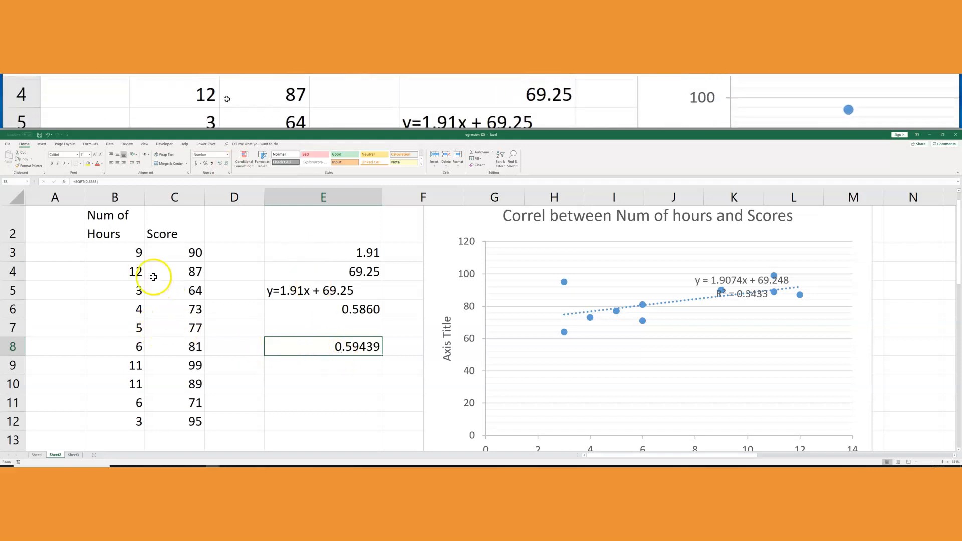
# Change the score for 12 hours in C4 to 100 and check the correlation in E6
pyautogui.click(136, 273)
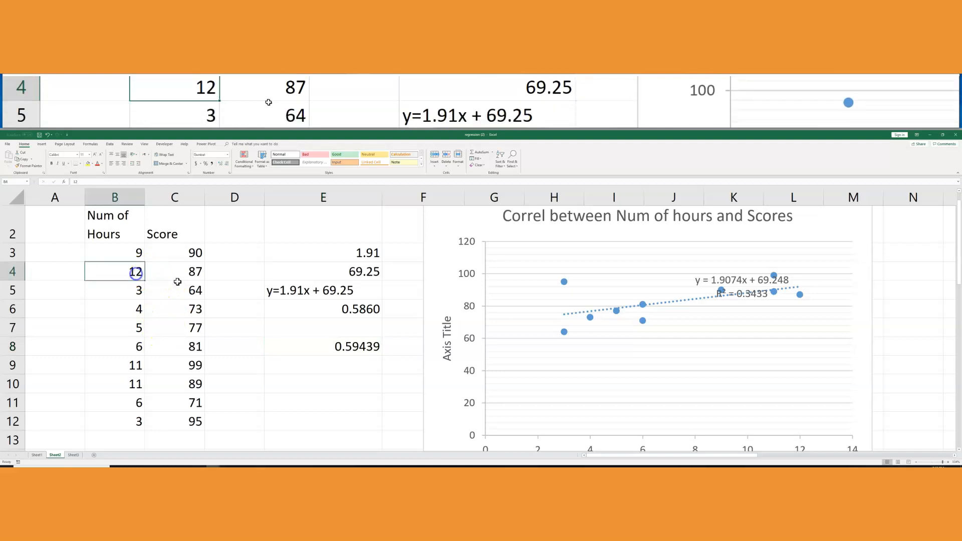
pyautogui.click(191, 272)
pyautogui.write('100')
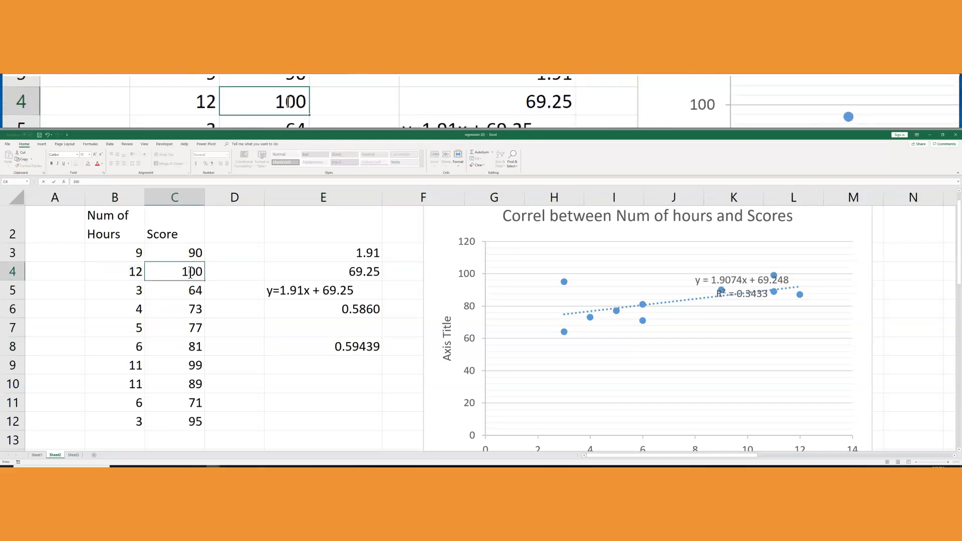
pyautogui.hotkey('ctrl', 'Return')
pyautogui.press('Return')
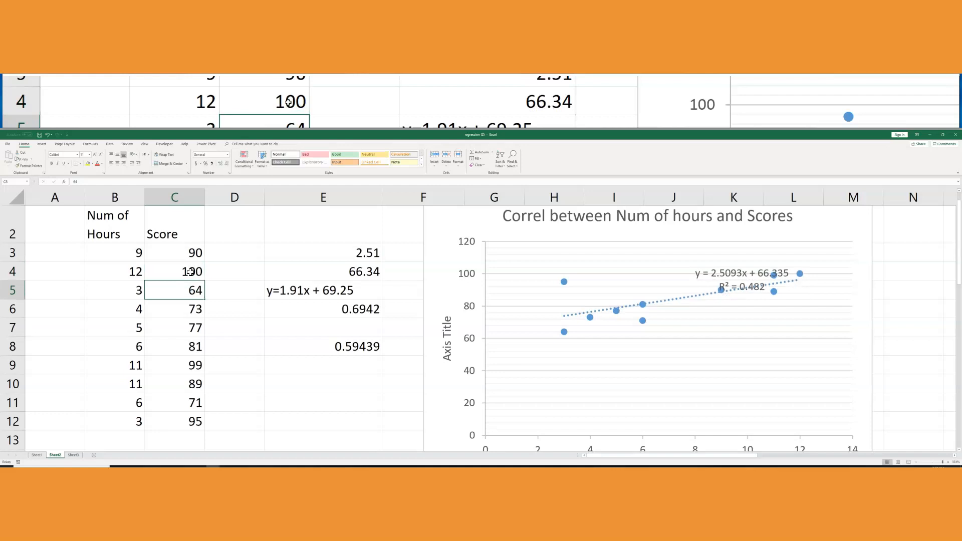
pyautogui.click(346, 309)
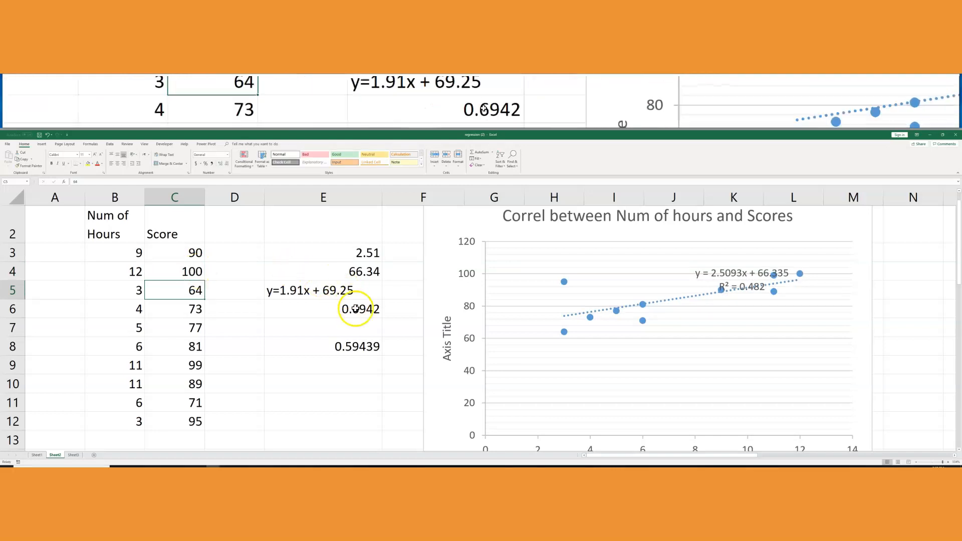
# Change the score for 5 hours in C7 to 80
pyautogui.click(138, 332)
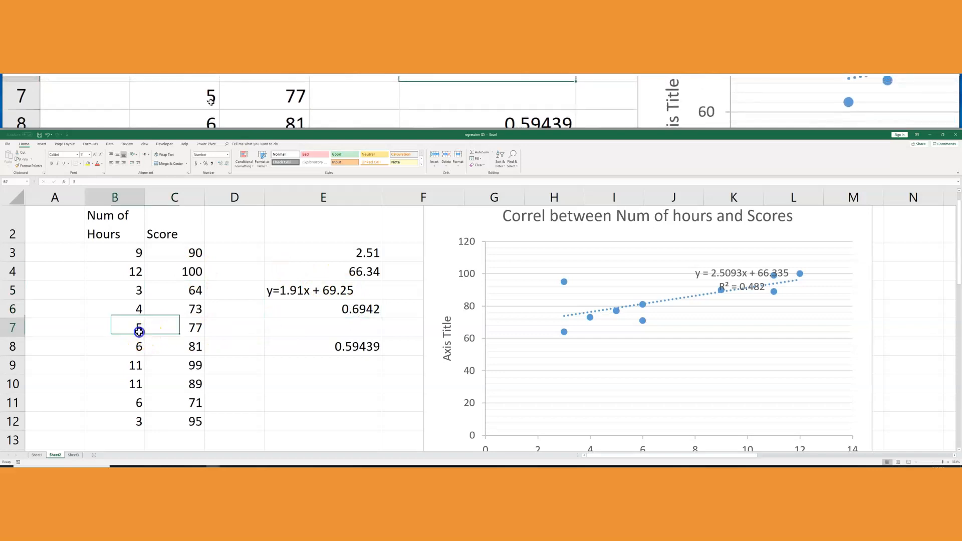
pyautogui.click(197, 332)
pyautogui.write('80')
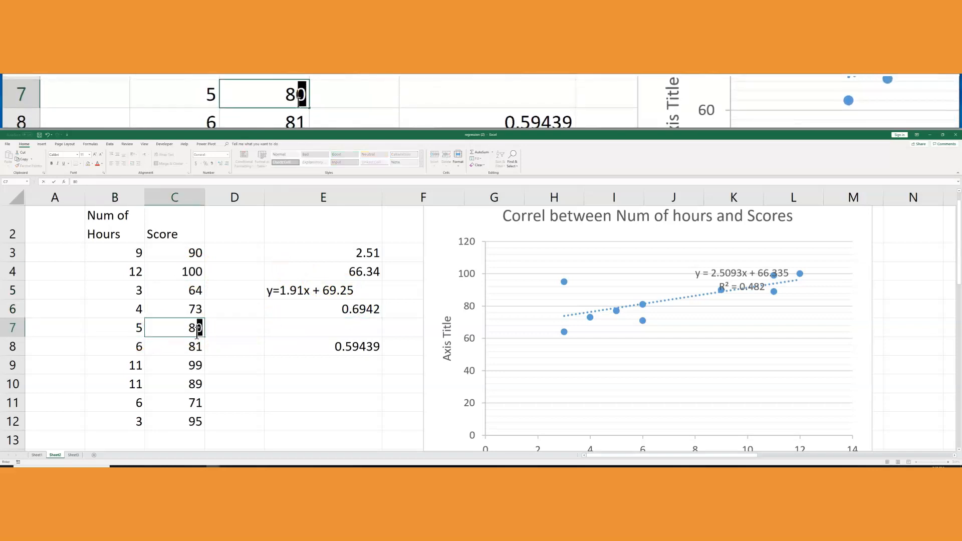
pyautogui.press('Return')
# Change the score for 11 hours in C10 to 95
pyautogui.click(136, 349)
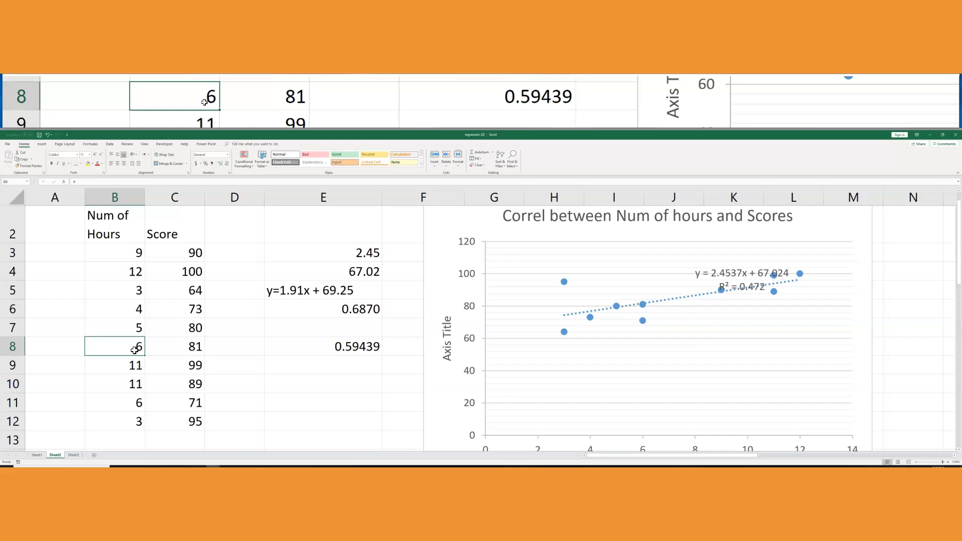
pyautogui.press('Down')
pyautogui.press('Down')
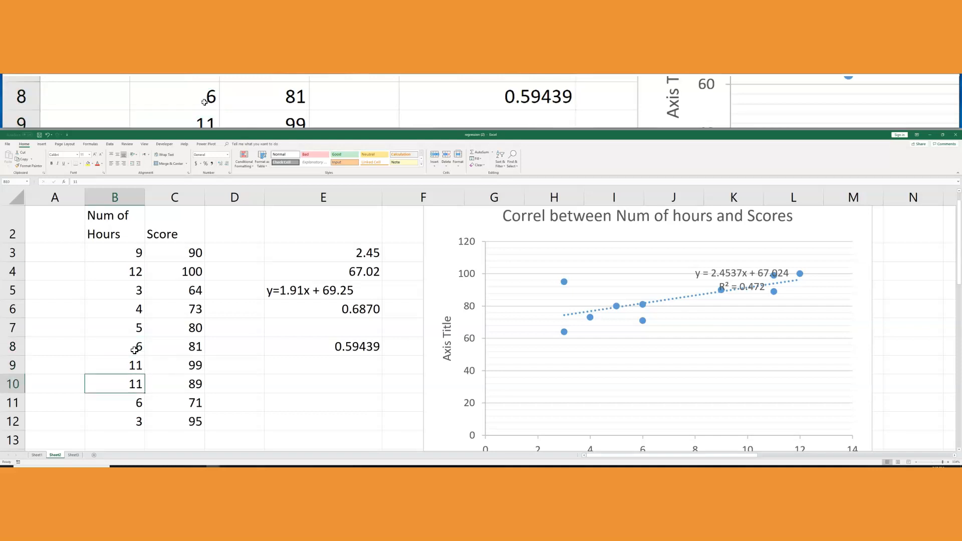
pyautogui.press('Right')
pyautogui.press('Right')
pyautogui.press('Left')
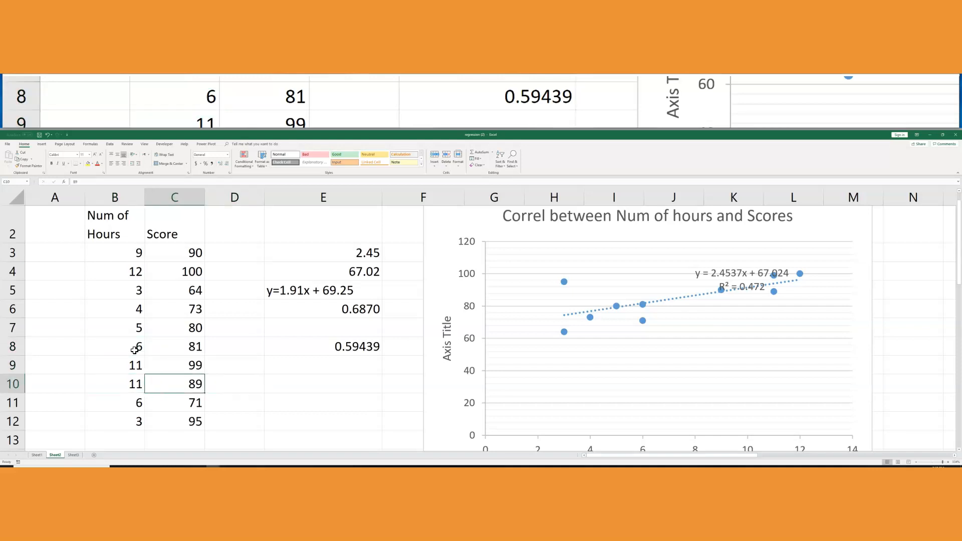
pyautogui.write('95')
pyautogui.press('Return')
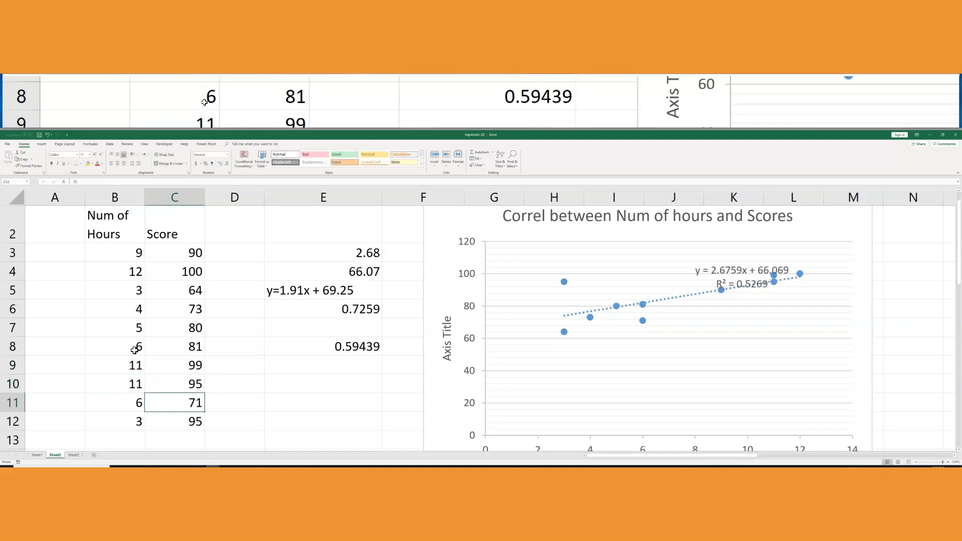